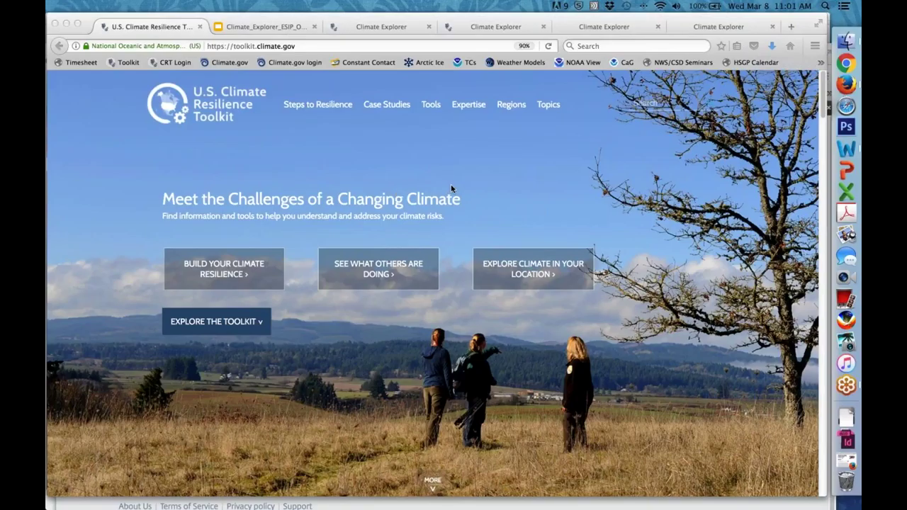
Step: Go to 'Explore Climate in Your Location' and launch the Climate Explorer in a new tab
click(536, 271)
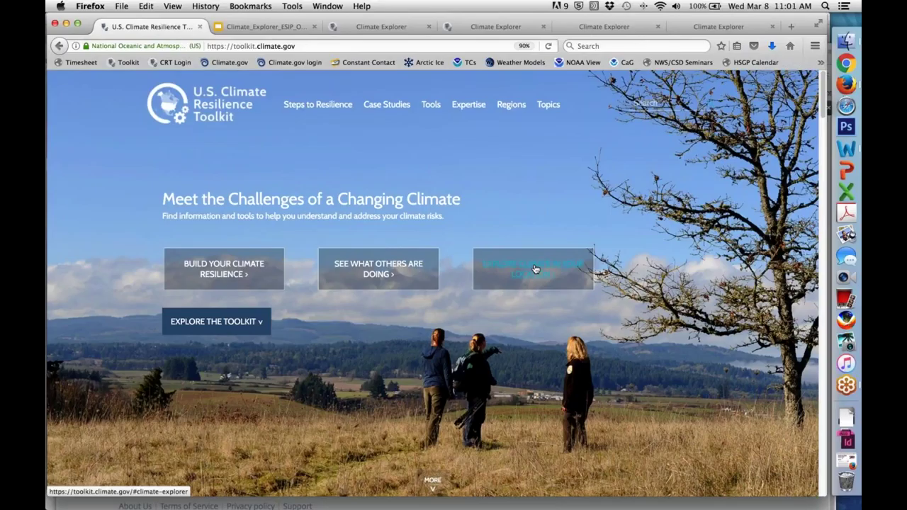
click(536, 269)
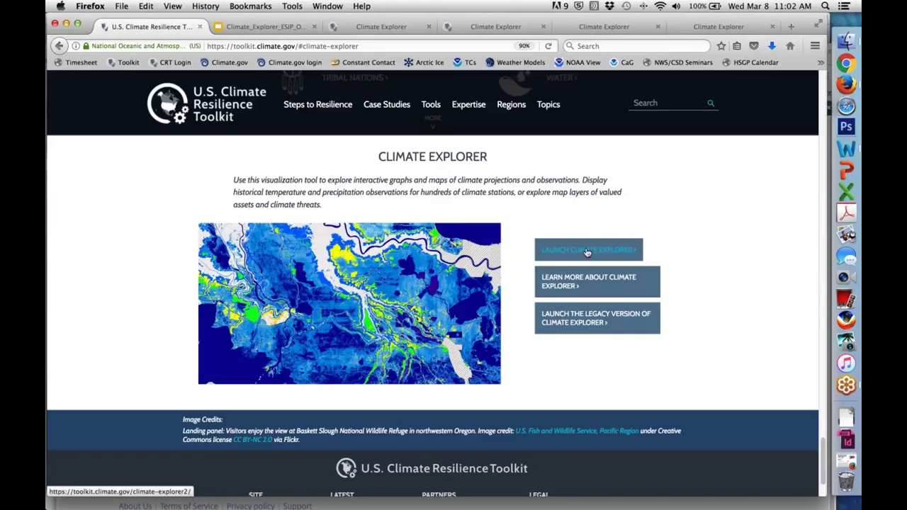
click(587, 252)
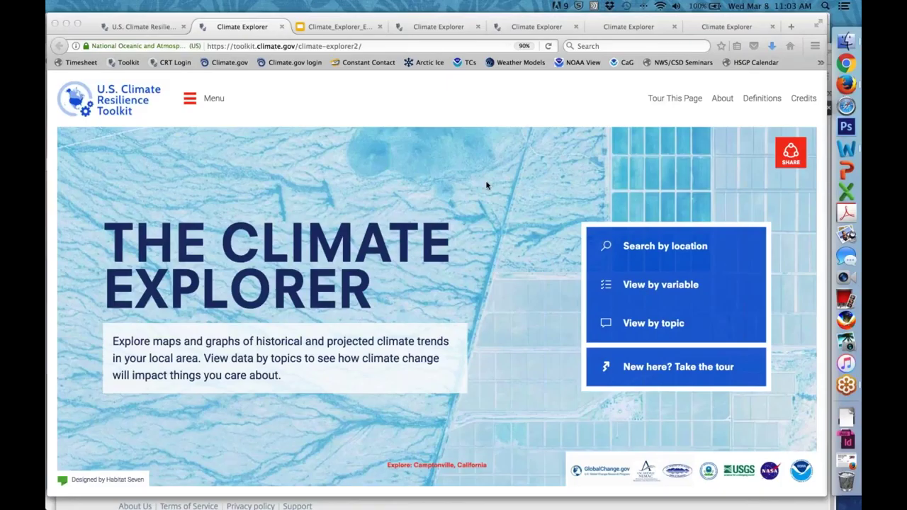
Step: Bring the browser showing the Climate Explorer landing page to the front
click(652, 250)
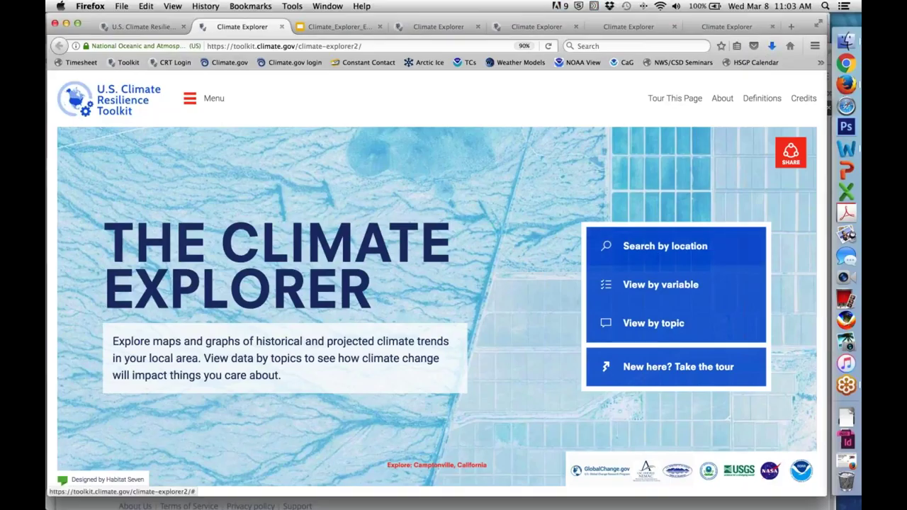
Step: Search by location for 'minn' and choose Minneapolis, MN, United States
click(651, 250)
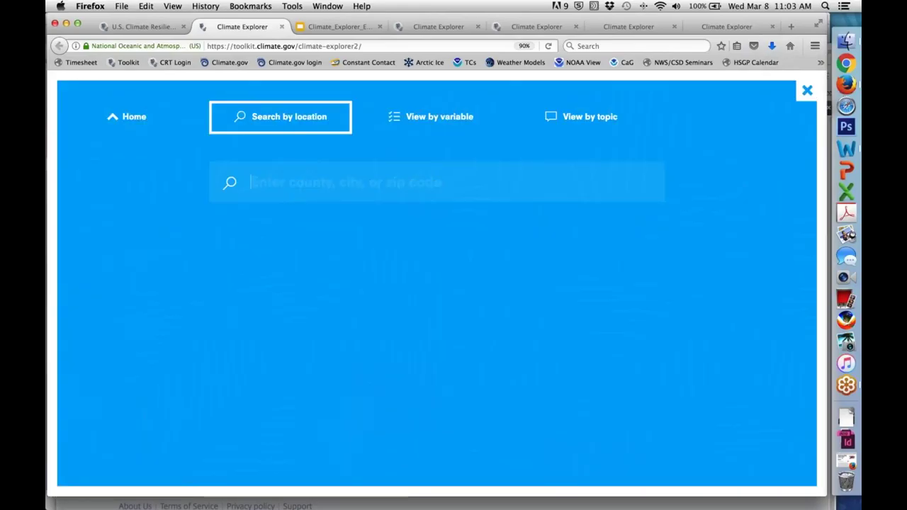
text(minn)
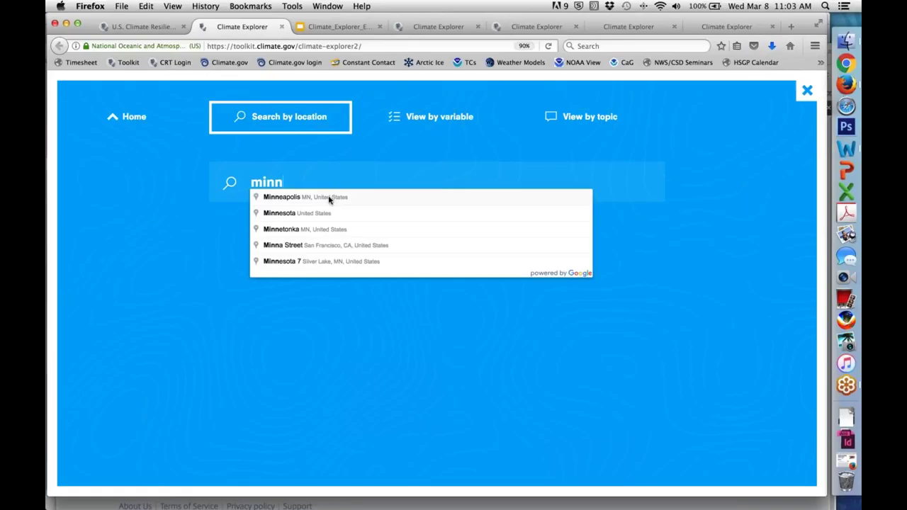
click(329, 197)
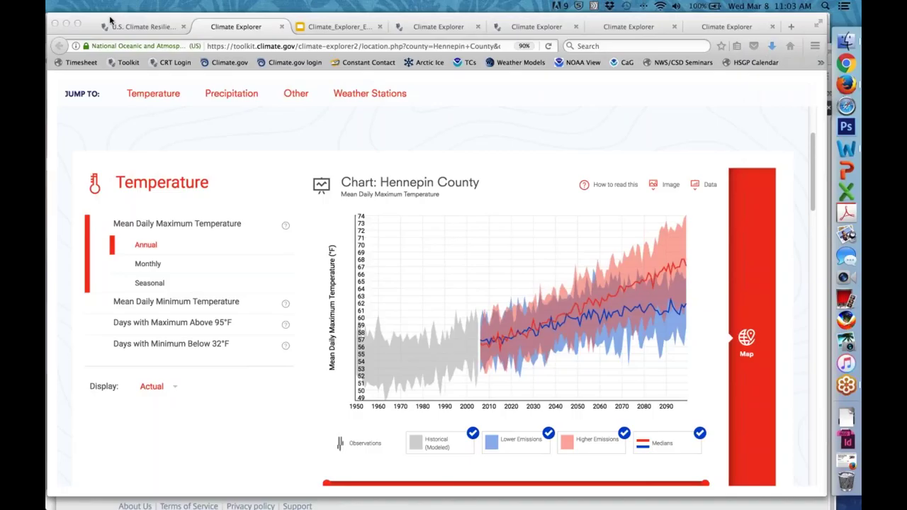
Step: Hide Medians, Higher Emissions and Historical (Modeled), and show Observations in the chart legend
click(310, 127)
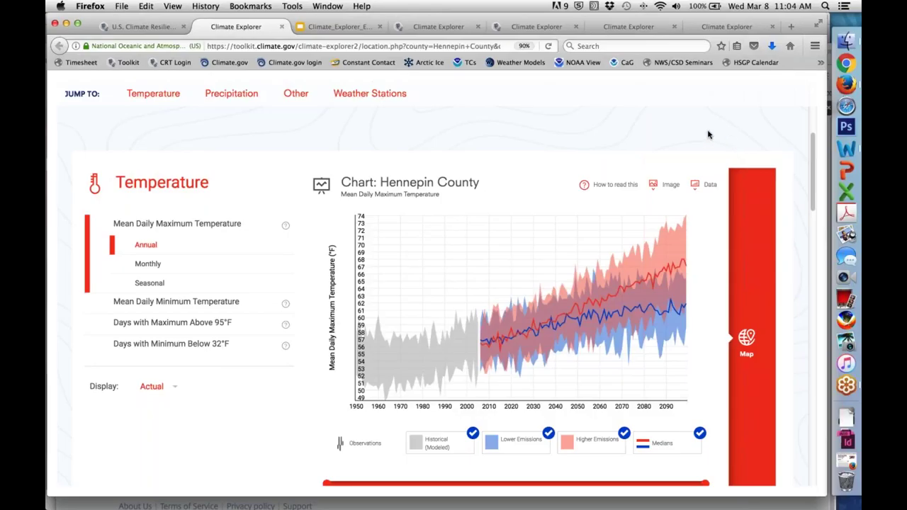
scroll(709, 134, down, 1)
scroll(709, 134, down, 1)
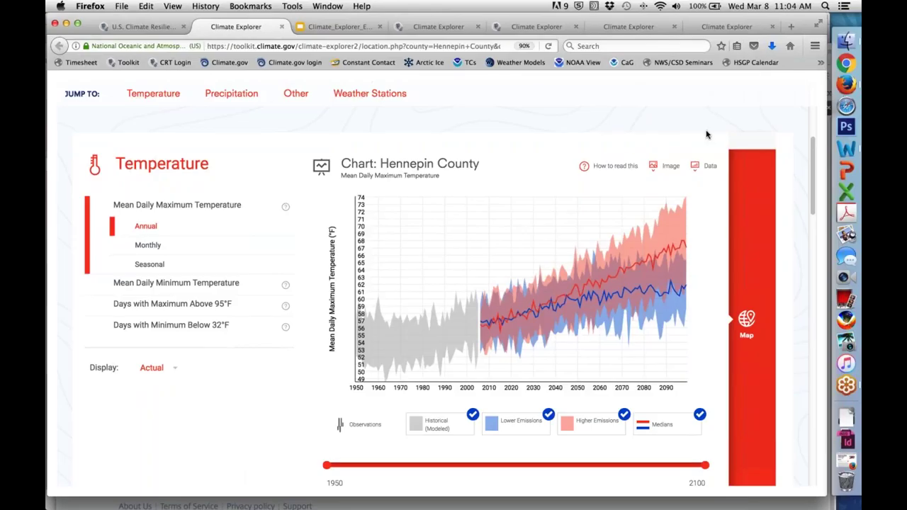
scroll(709, 135, down, 2)
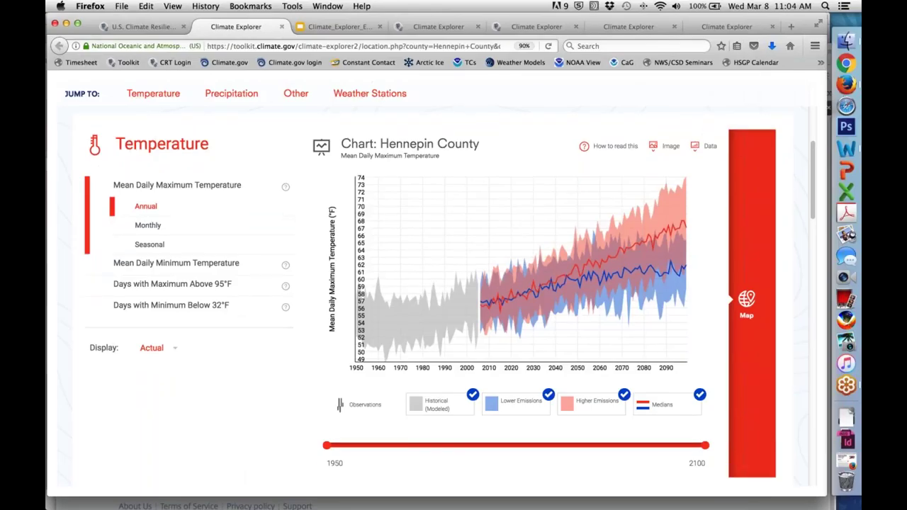
click(664, 407)
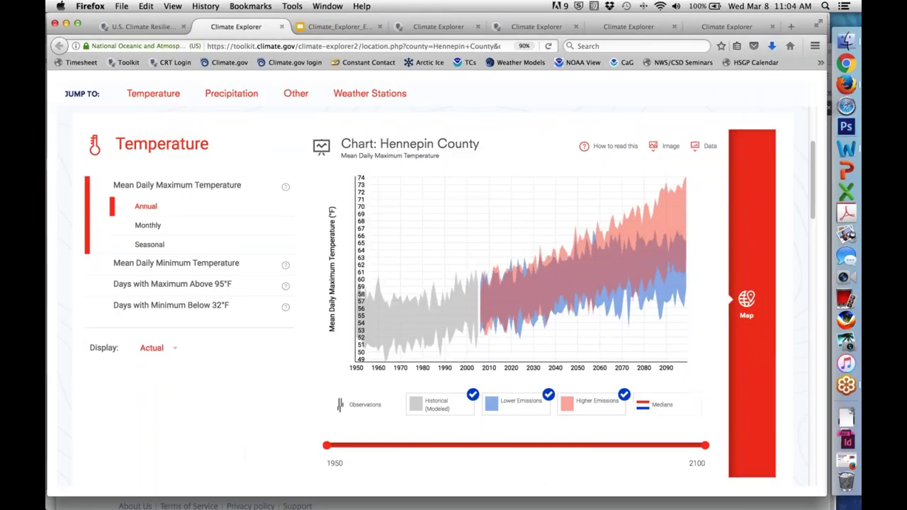
click(594, 405)
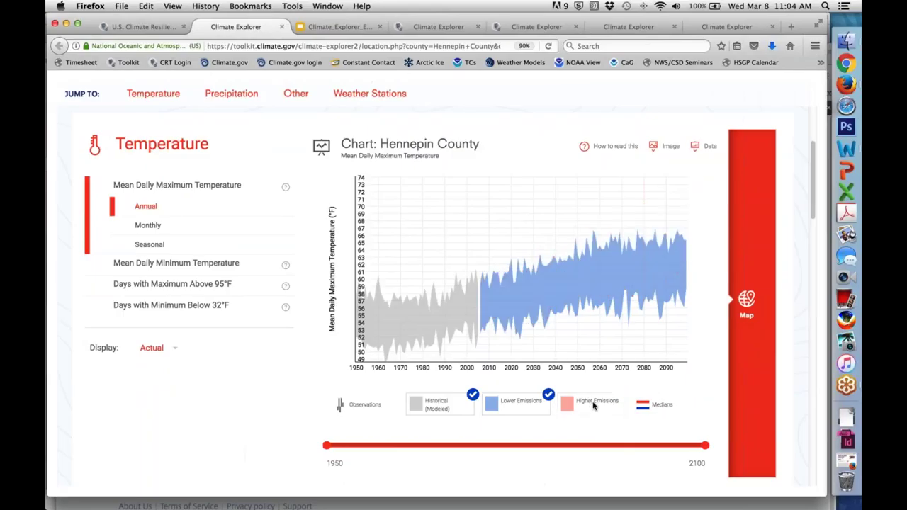
click(382, 407)
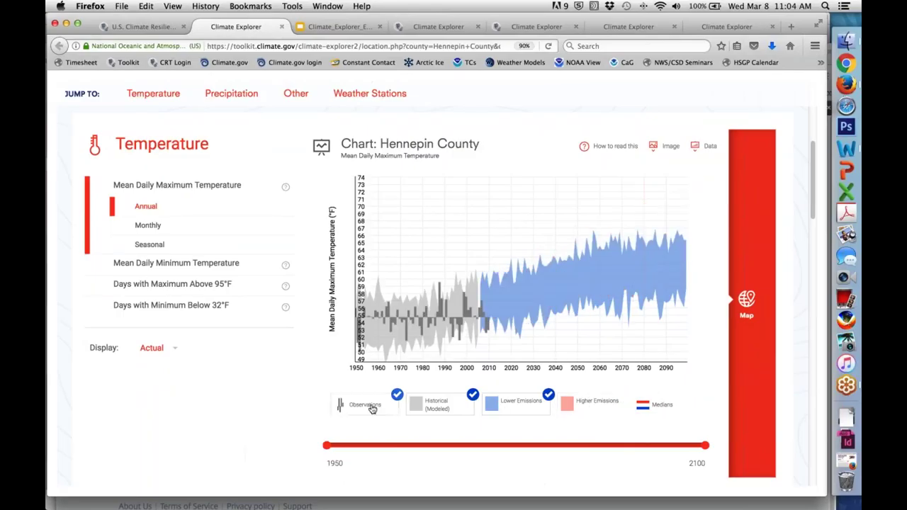
click(438, 405)
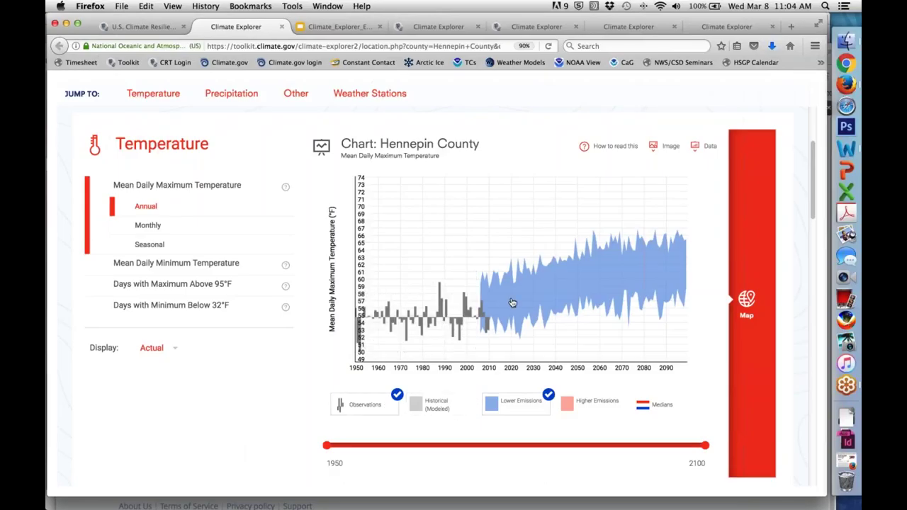
Step: Switch to the Google Slides presentation at slide 17, 'What do these graphs show?'
scroll(514, 302, up, 1)
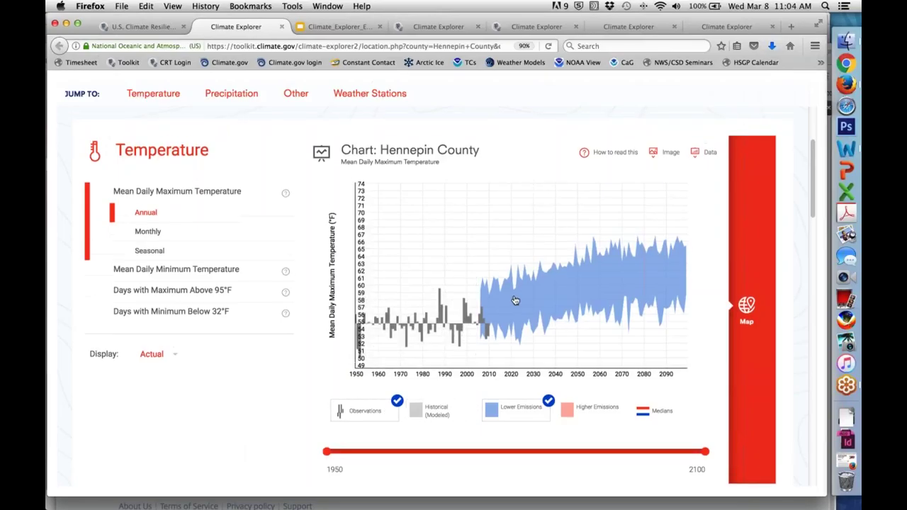
scroll(515, 300, up, 2)
scroll(529, 292, up, 2)
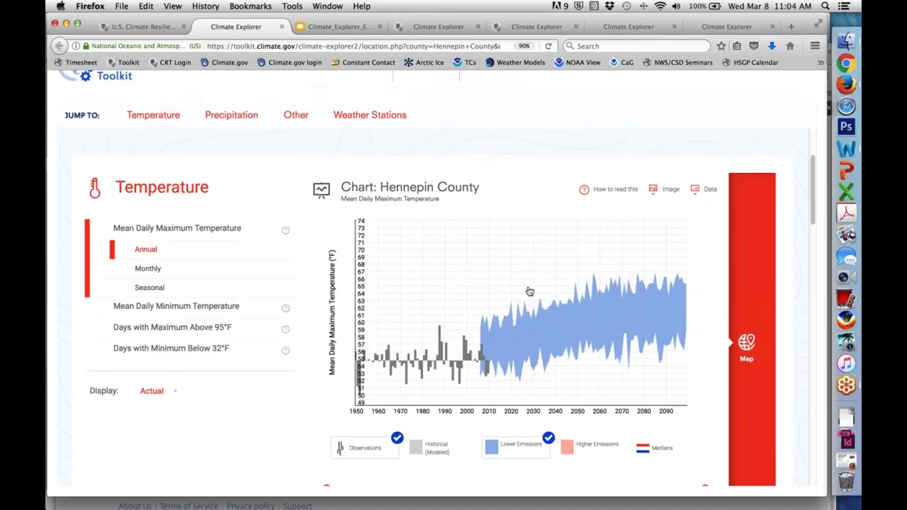
scroll(529, 291, down, 7)
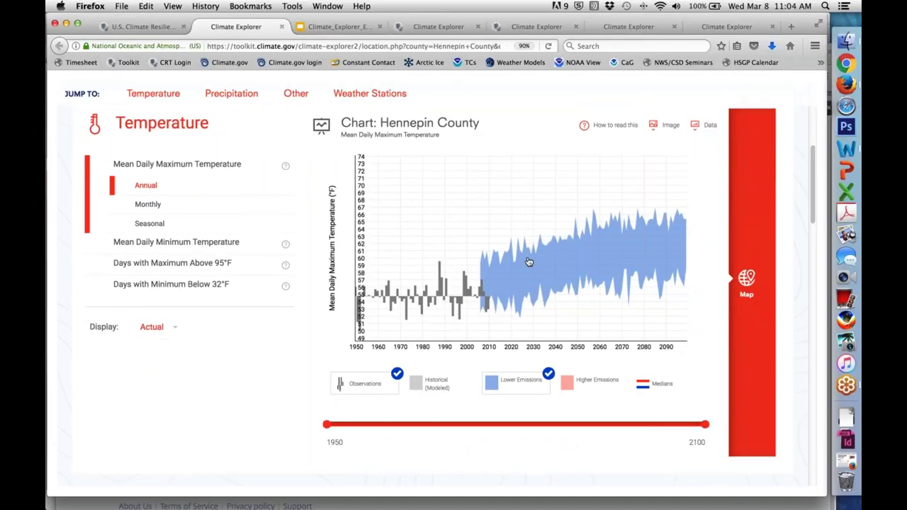
click(336, 30)
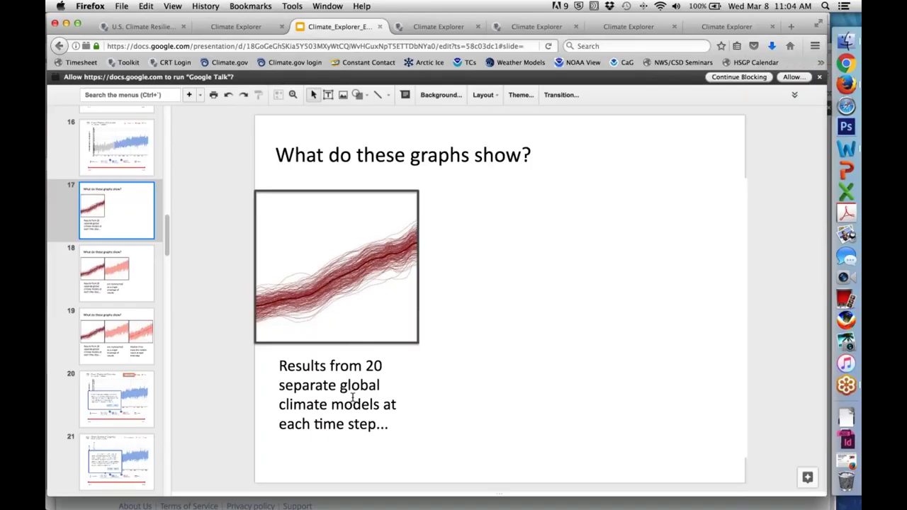
Step: View slides 18 and 19 on model envelopes and median lines, then return to Climate Explorer
click(125, 270)
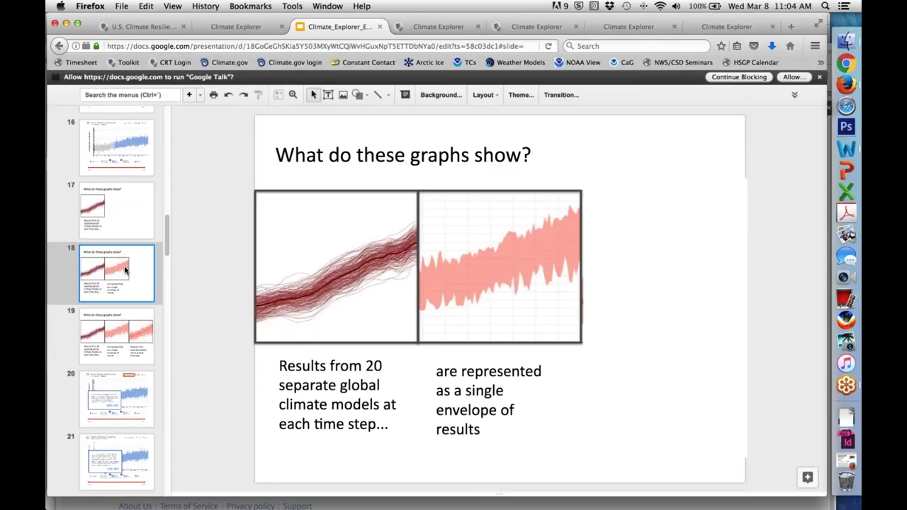
click(122, 330)
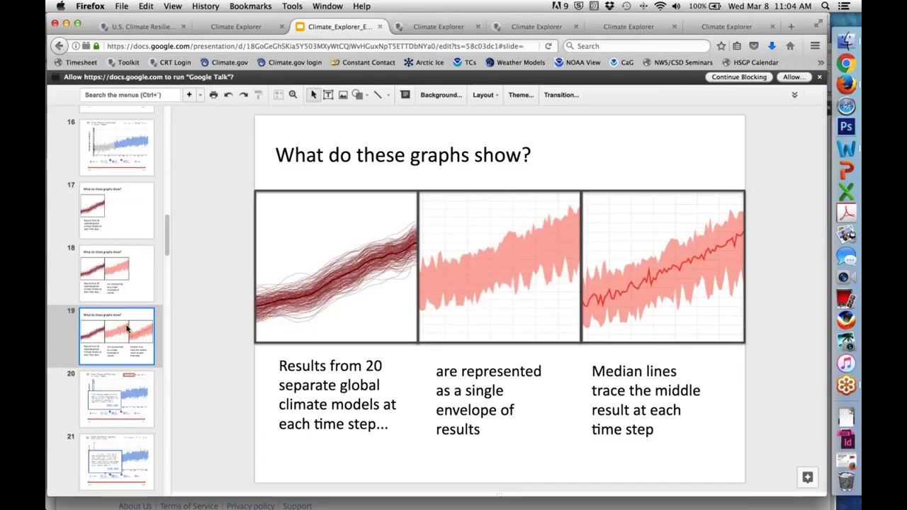
click(236, 28)
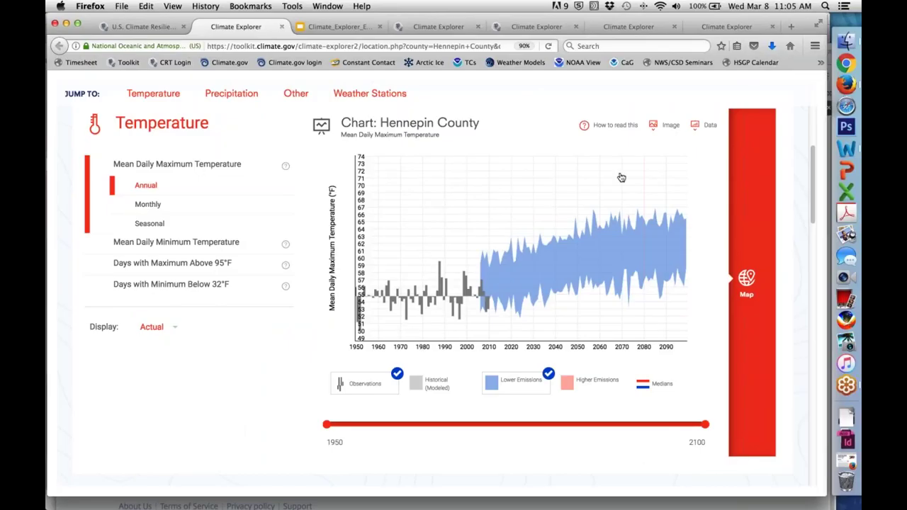
click(619, 128)
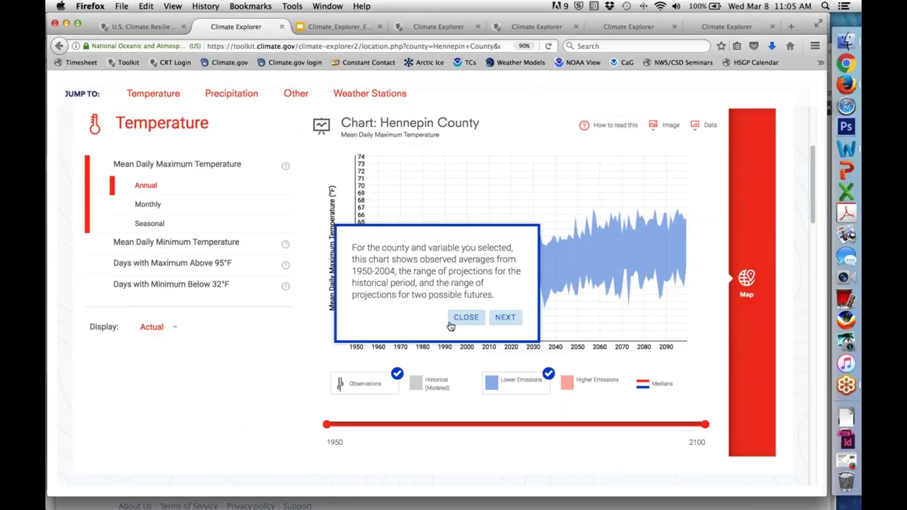
click(506, 318)
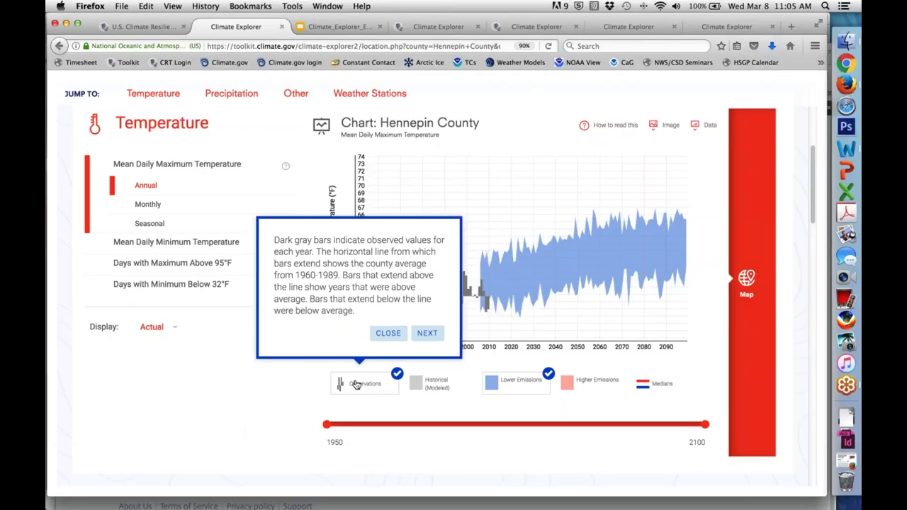
click(428, 334)
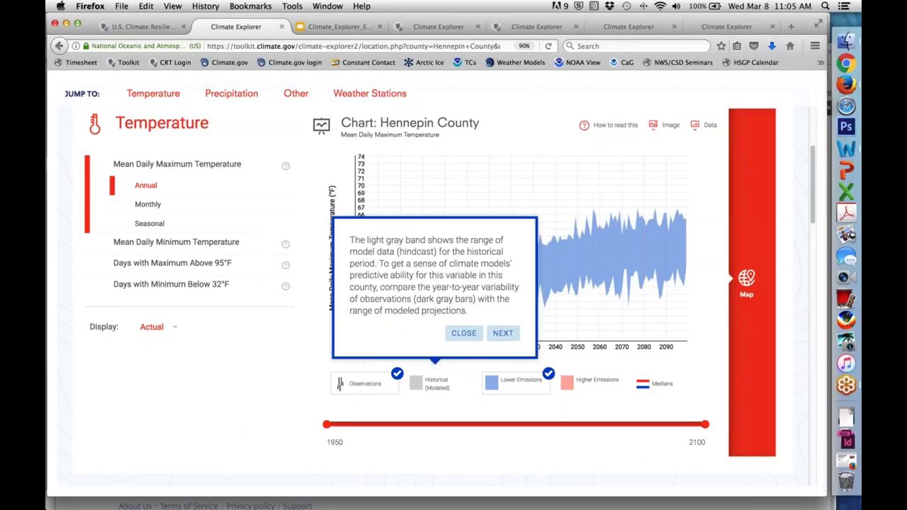
click(505, 334)
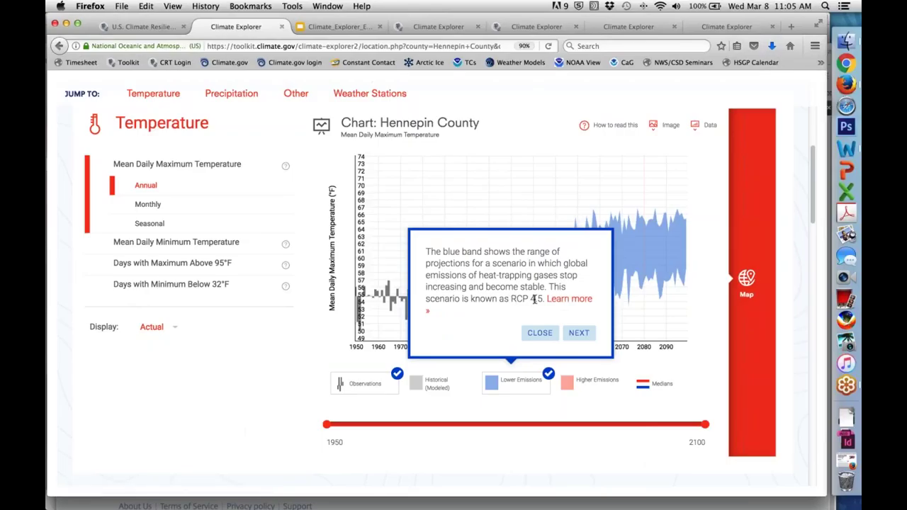
click(577, 333)
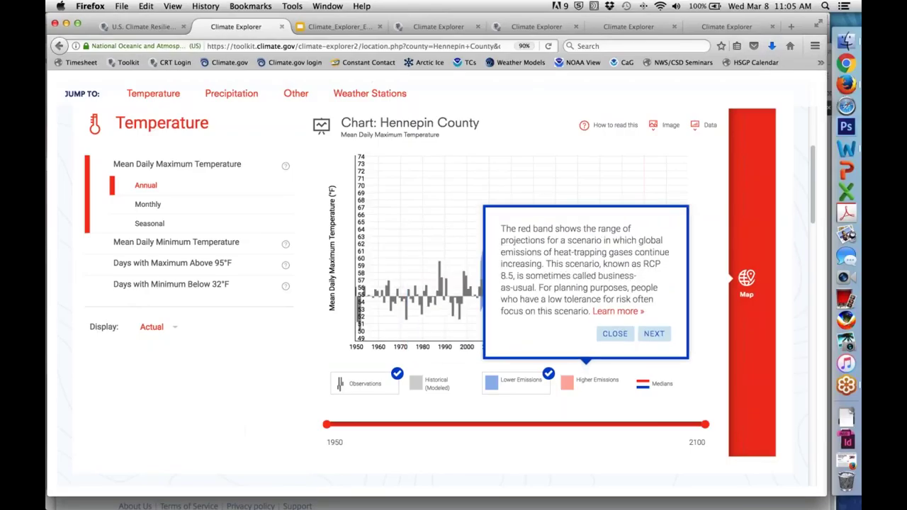
click(654, 334)
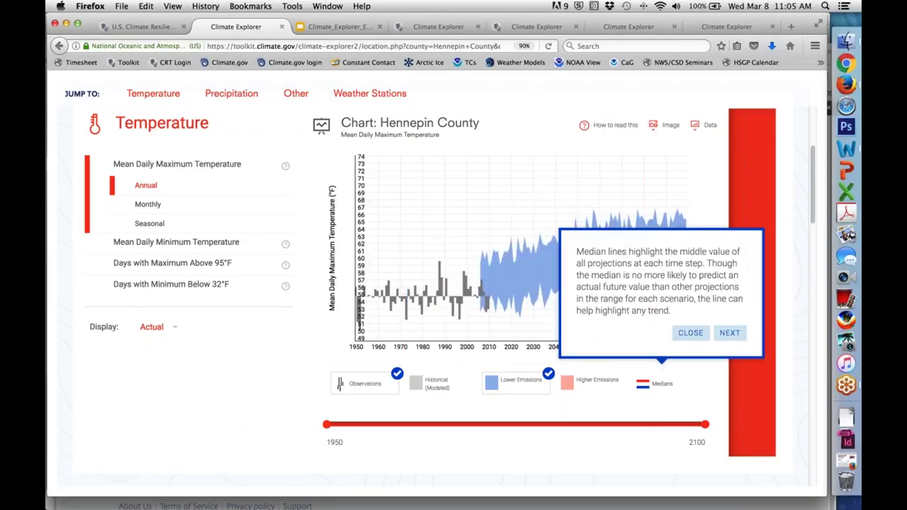
click(731, 334)
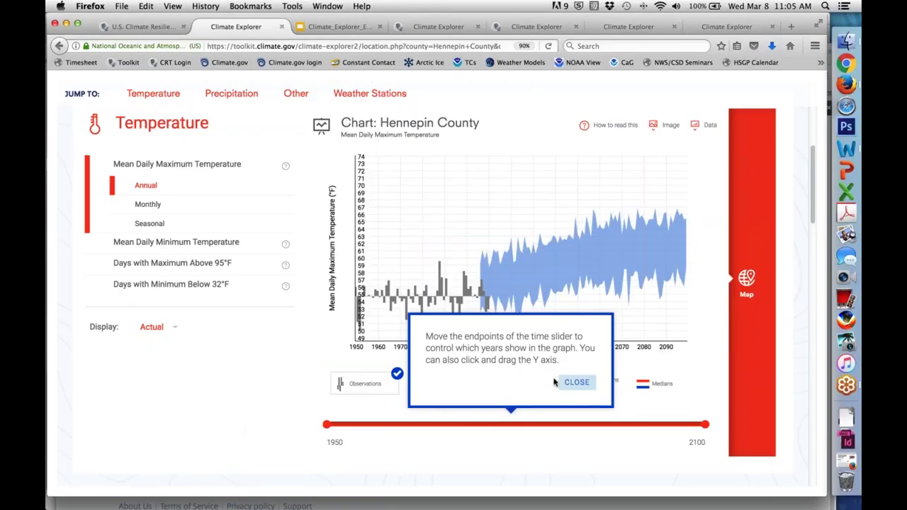
click(577, 384)
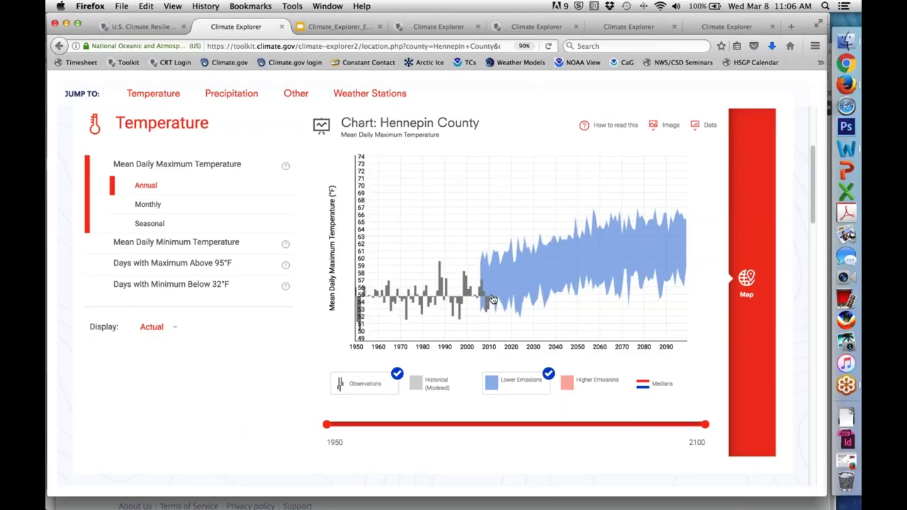
Step: Restore the historical band, keep only Higher Emissions with Medians, then switch to monthly values
click(438, 386)
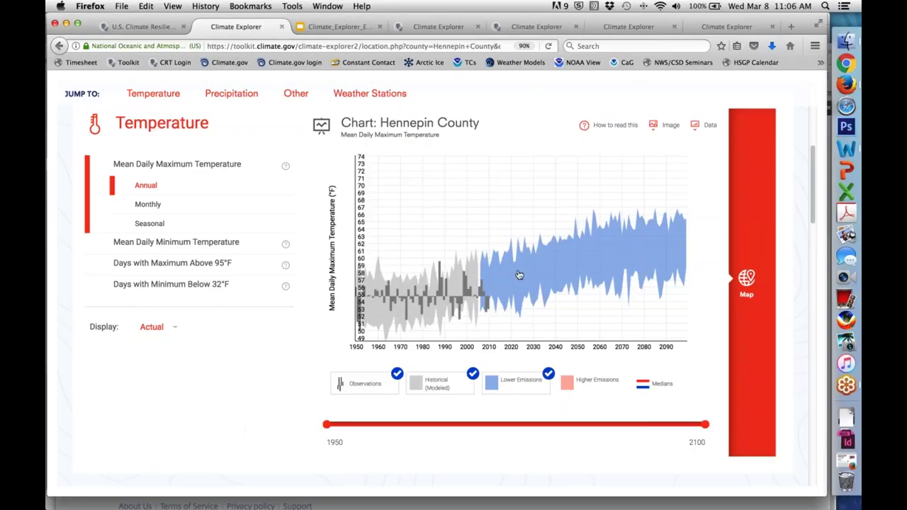
click(543, 383)
click(592, 385)
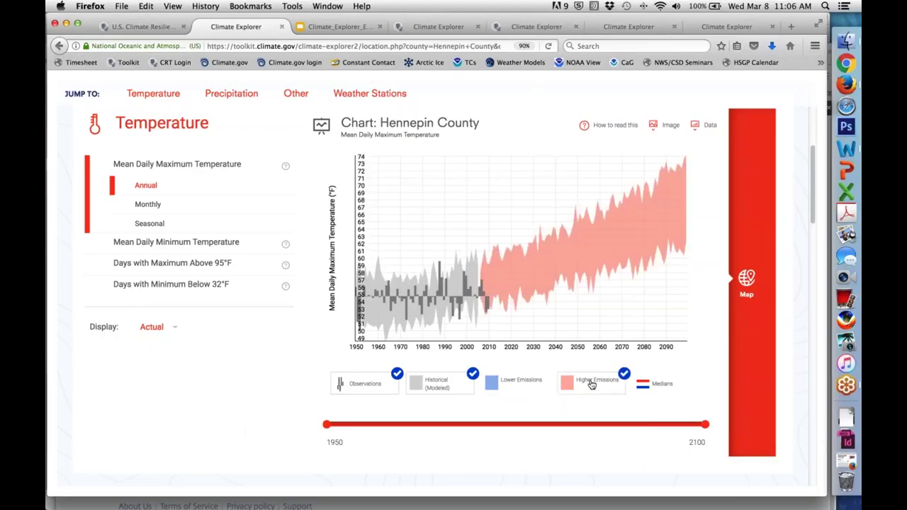
click(531, 386)
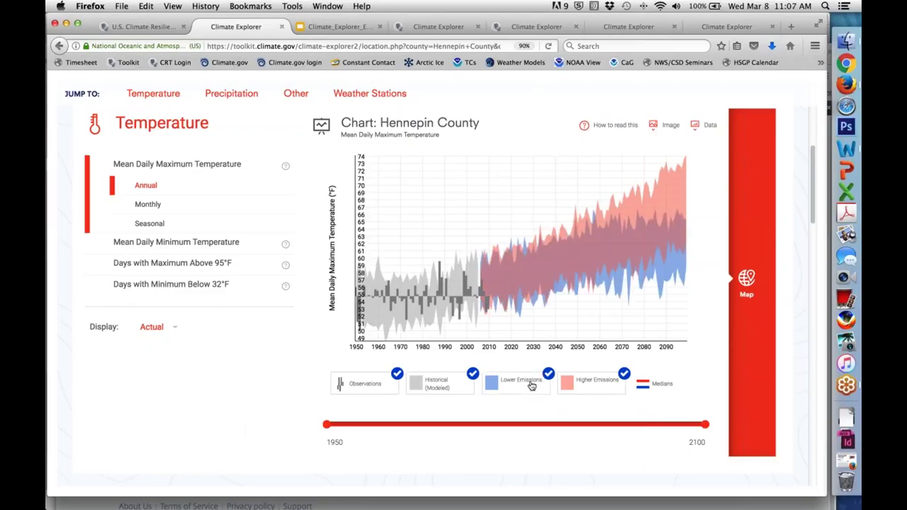
click(592, 384)
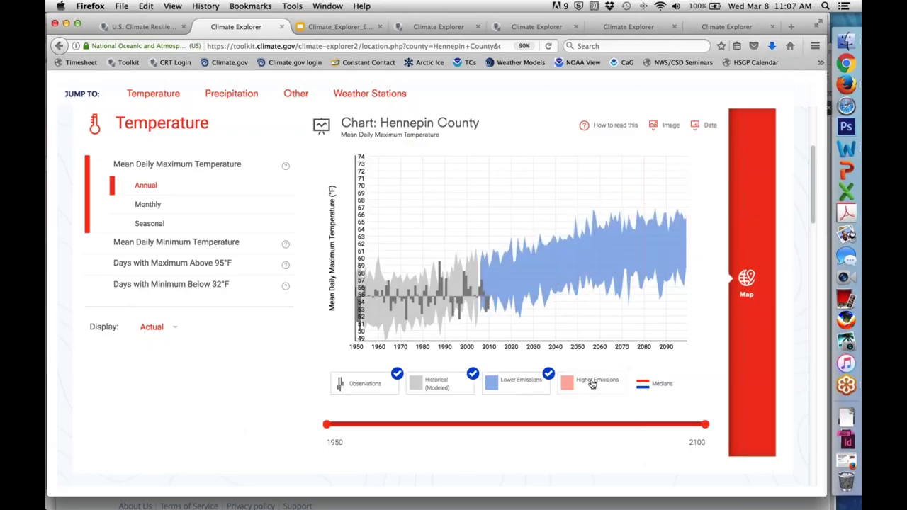
click(527, 385)
click(597, 384)
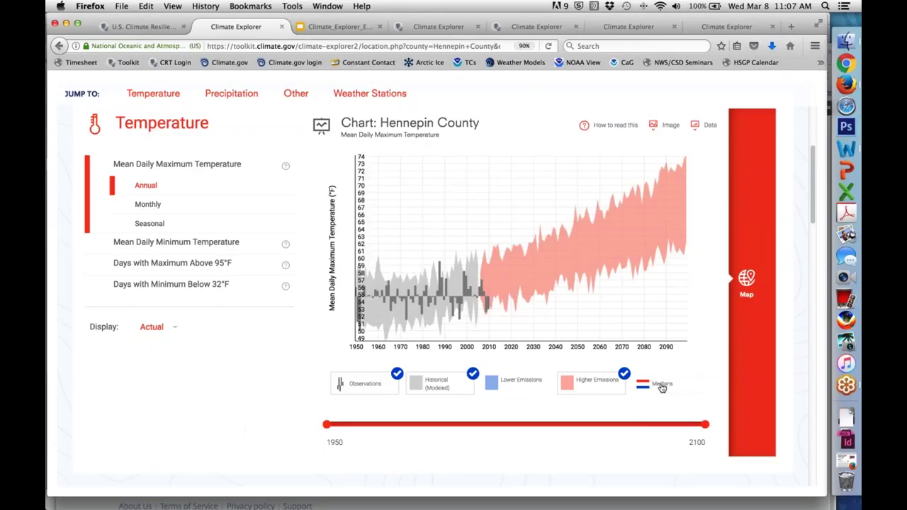
click(662, 386)
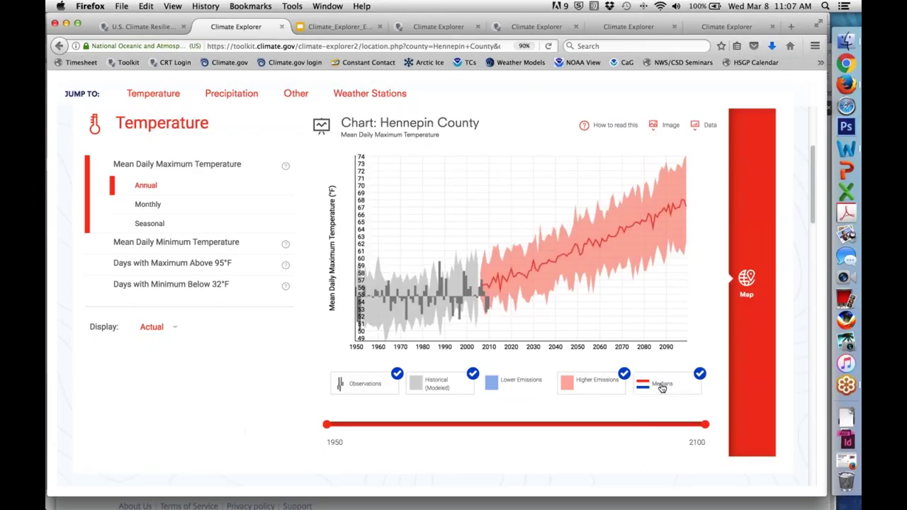
click(148, 205)
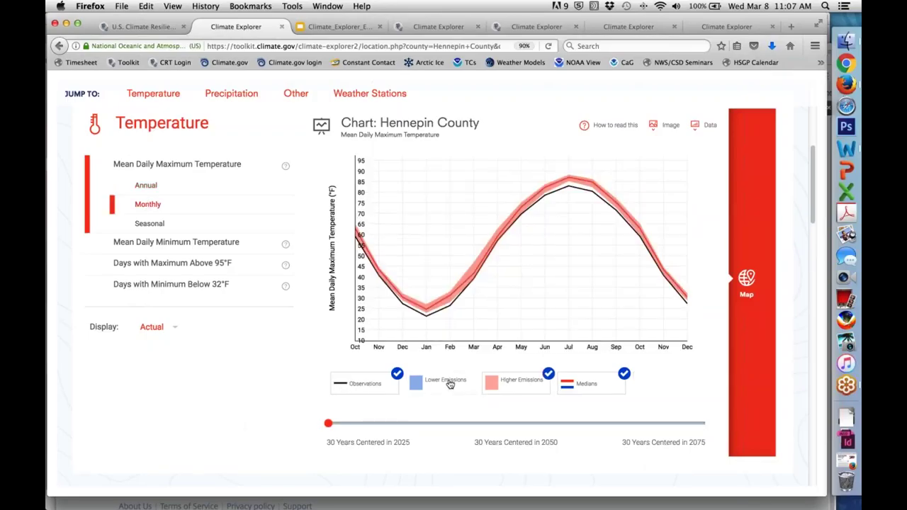
Step: Move the time slider to 2050, then to the 30 years centred on 2075
click(512, 425)
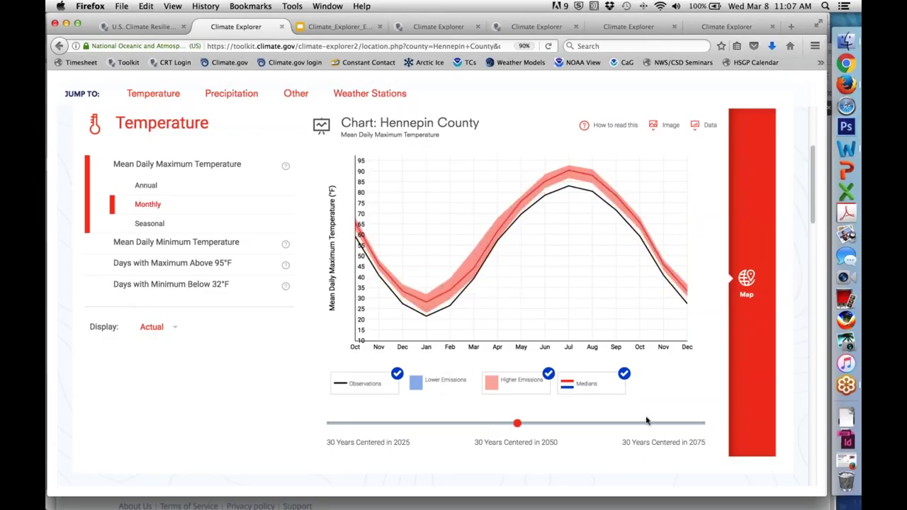
click(689, 425)
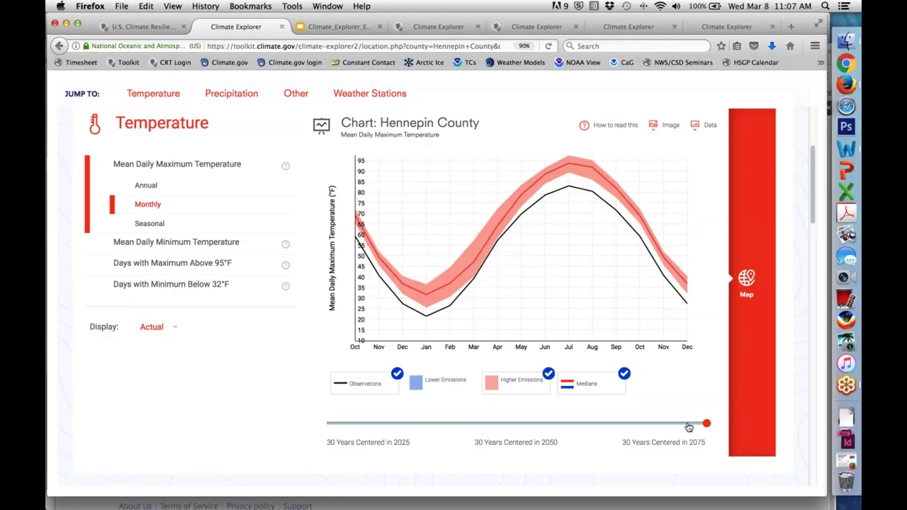
Step: Select 'Days with Maximum Above 95°F' in the Temperature sidebar
click(139, 264)
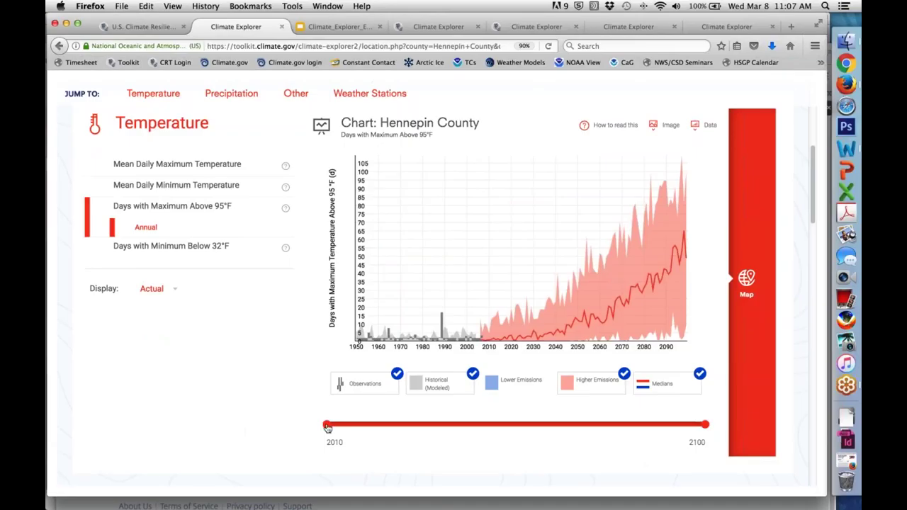
Step: Drag the time slider to 2036–2046, briefly toggling Lower Emissions on and off
drag(328, 426, 514, 425)
drag(706, 425, 578, 429)
drag(511, 426, 546, 426)
click(523, 385)
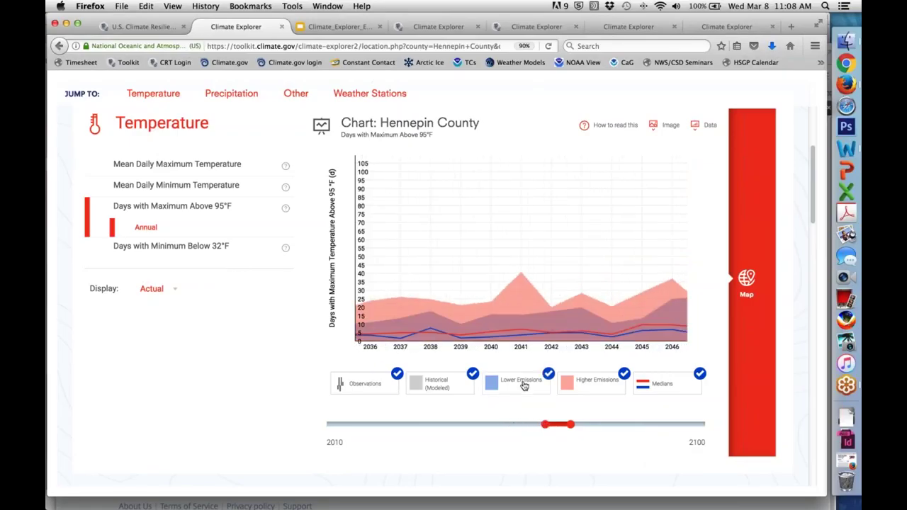
click(523, 385)
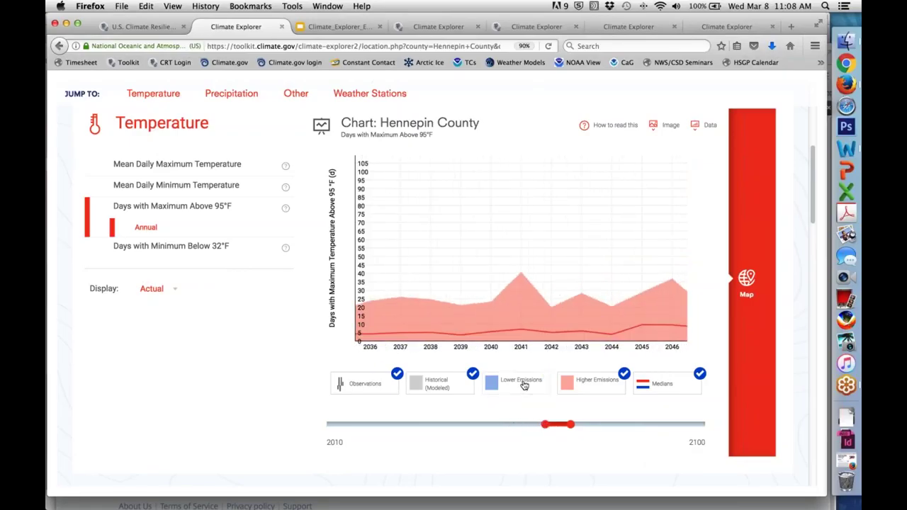
Step: Chart Days with Minimum Below 32°F over 1950–2100 with both Lower and Higher Emissions
click(156, 249)
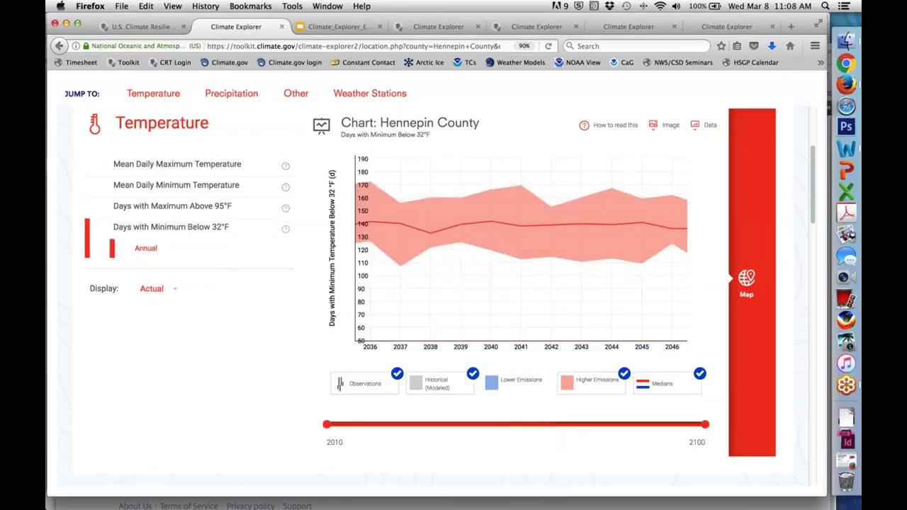
mouse_move(705, 428)
mouse_down()
mouse_move(628, 430)
mouse_move(709, 428)
mouse_up()
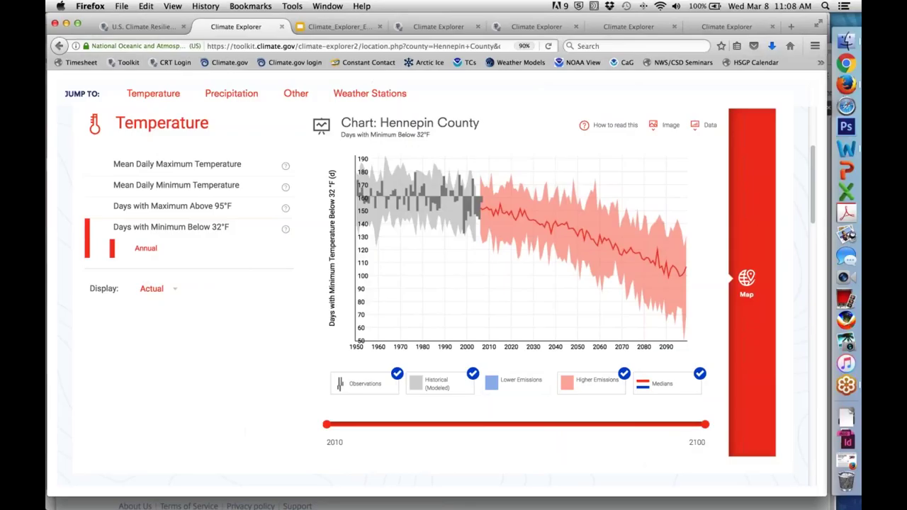
click(512, 385)
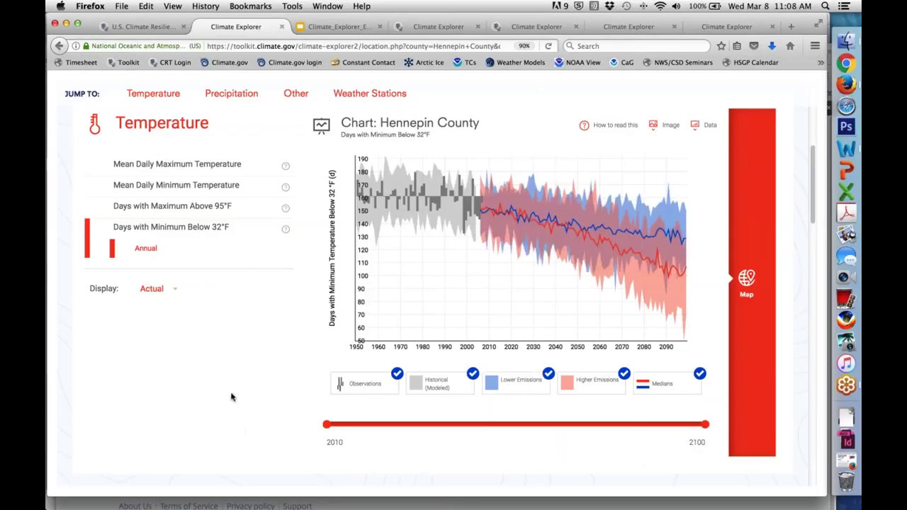
scroll(231, 397, up, 1)
scroll(231, 396, up, 2)
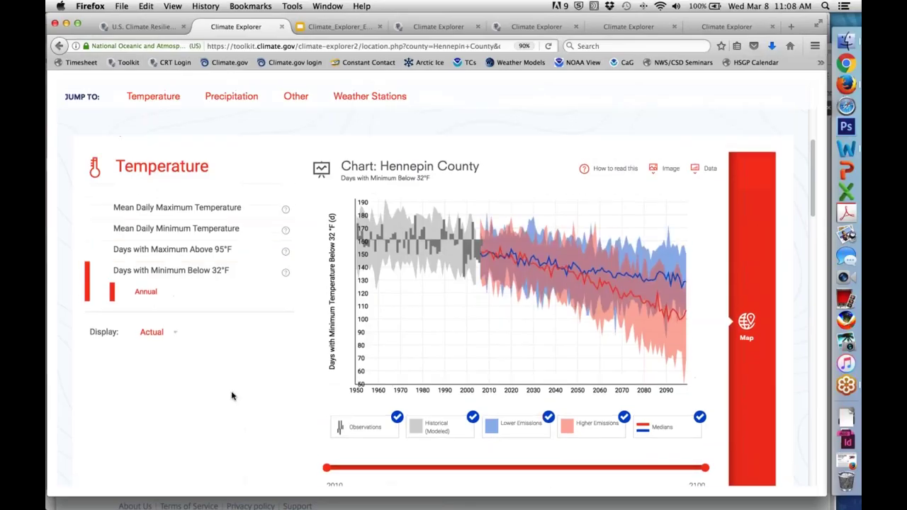
scroll(231, 396, up, 2)
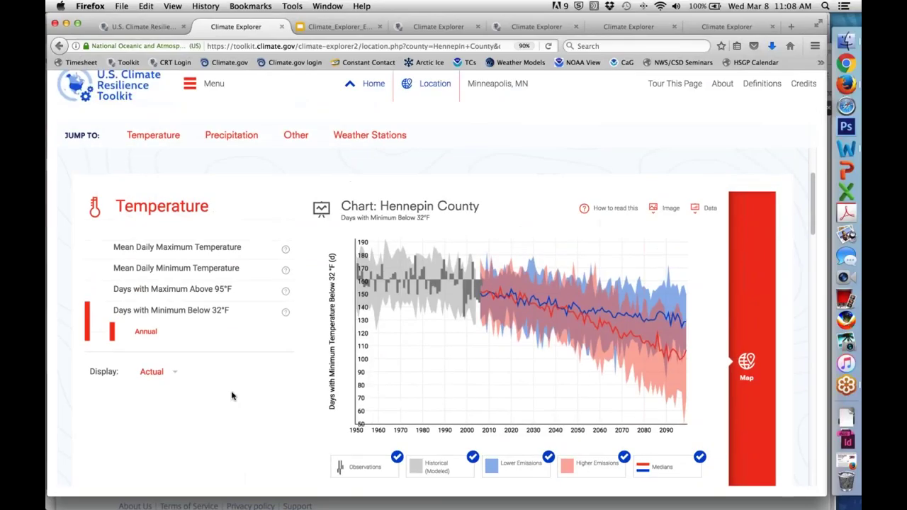
scroll(231, 396, down, 3)
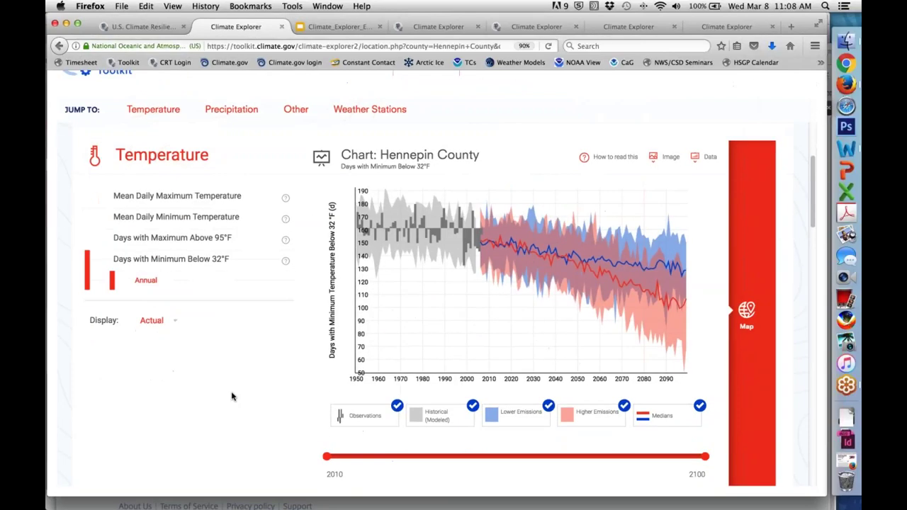
Step: Show the Hennepin County map of days with minimum below 32°F for 2080, comparing lower and higher emissions
click(748, 310)
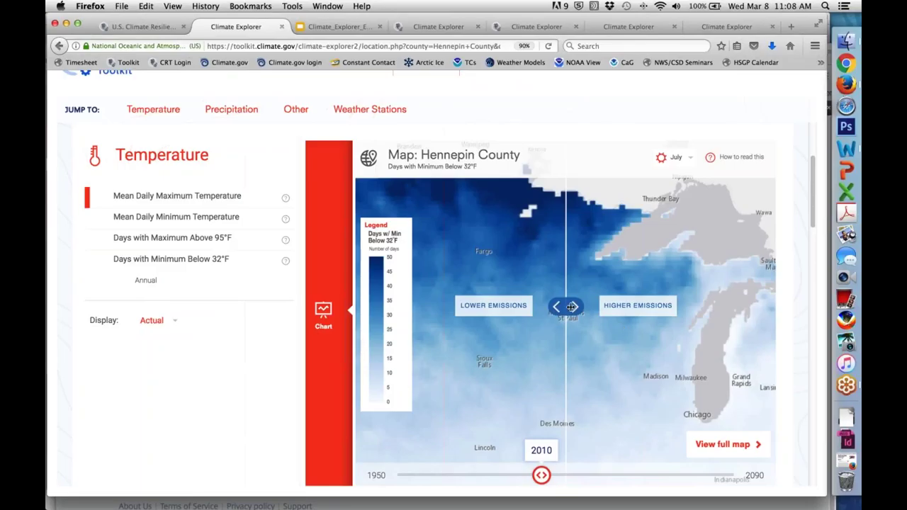
mouse_move(571, 306)
mouse_down()
mouse_move(486, 306)
mouse_move(663, 307)
mouse_move(572, 307)
mouse_up()
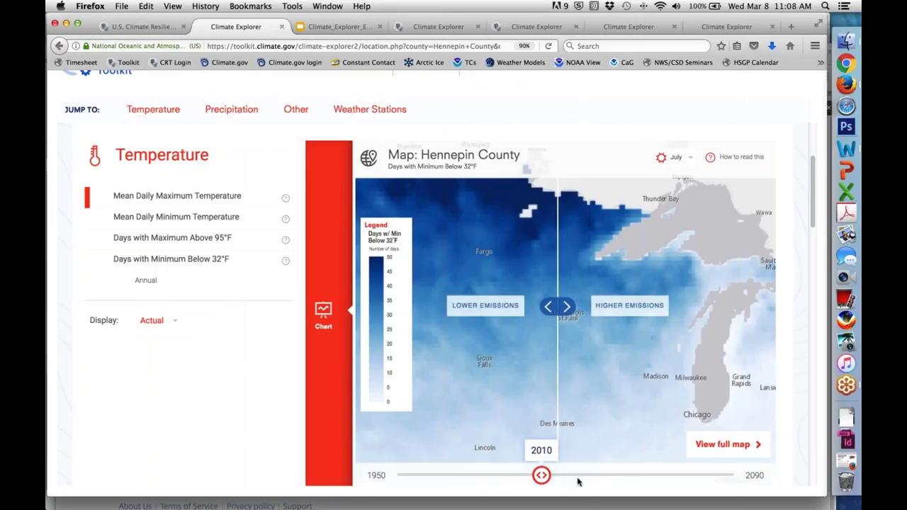
drag(580, 481, 708, 478)
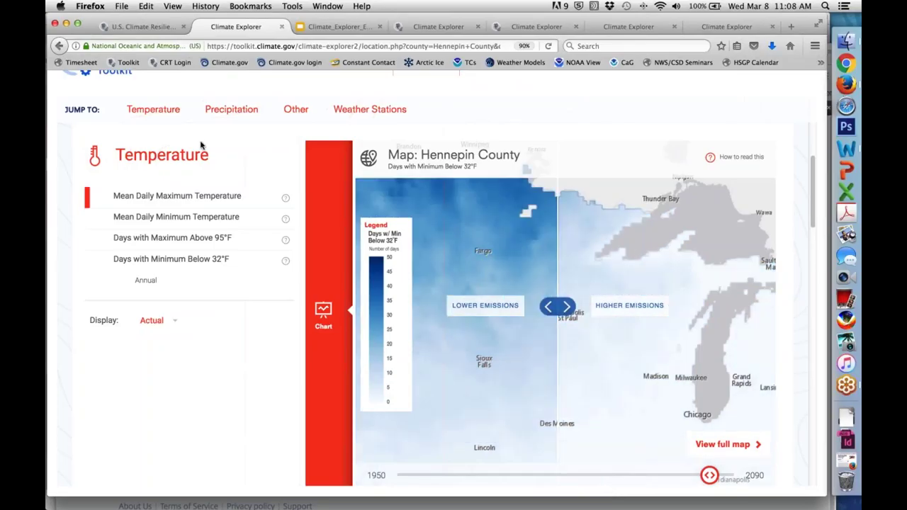
scroll(201, 145, down, 1)
Step: Scroll down to the Precipitation section and chart Hennepin County's days of precipitation above 1 inch
scroll(425, 284, down, 5)
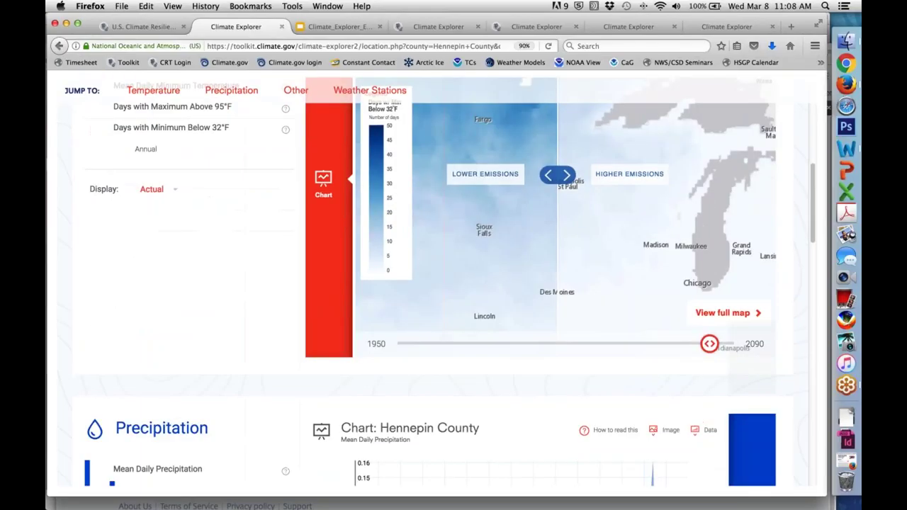
scroll(212, 149, down, 4)
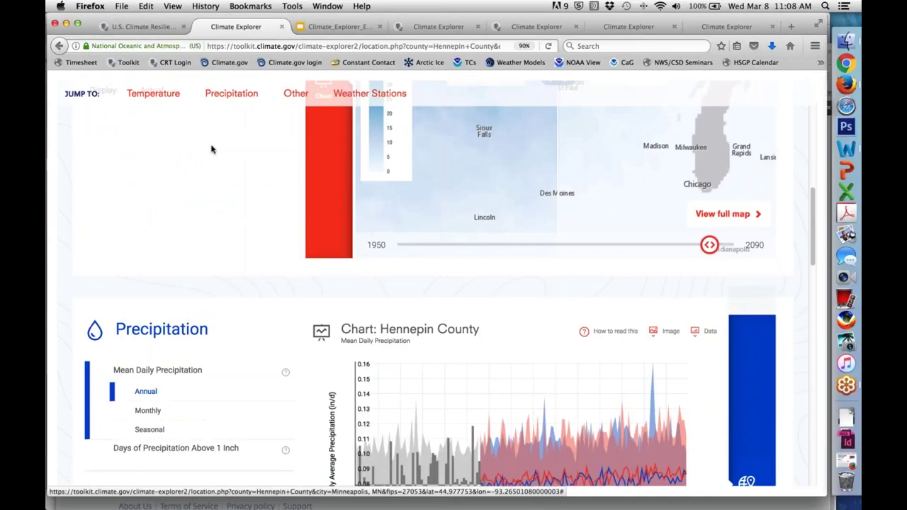
scroll(211, 149, down, 7)
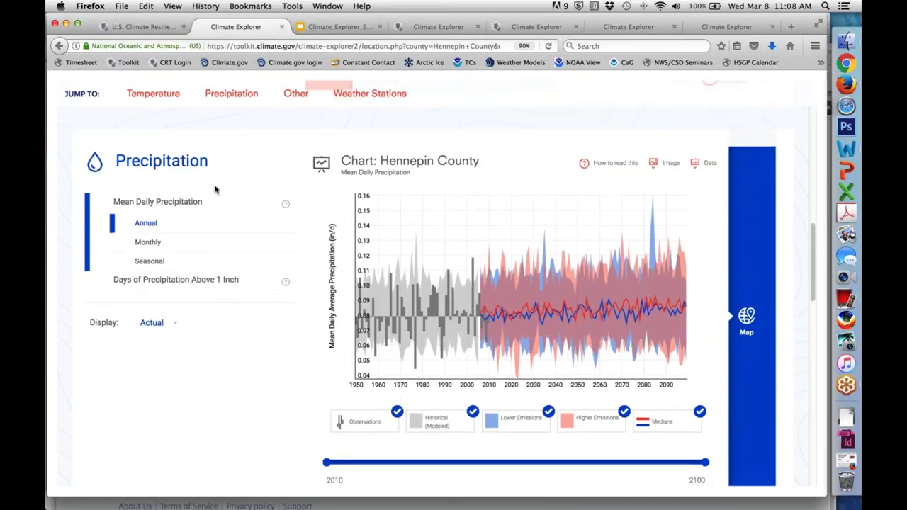
scroll(215, 190, down, 2)
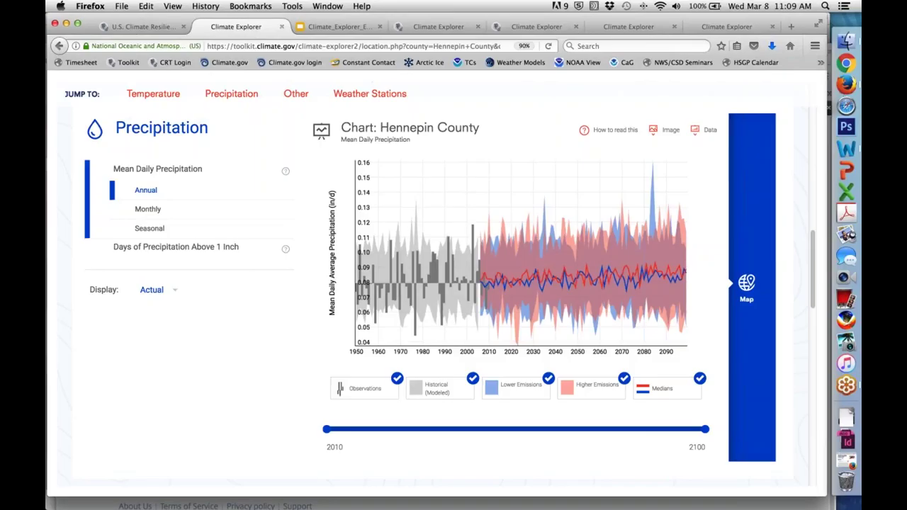
click(163, 248)
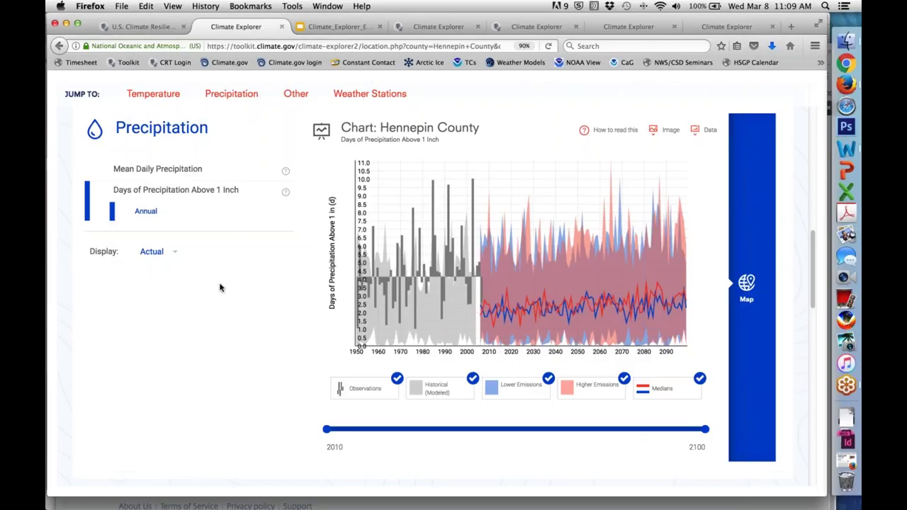
Step: Read the Heating Degree Days explanation, then chart Cooling Degree Days instead
scroll(220, 287, down, 1)
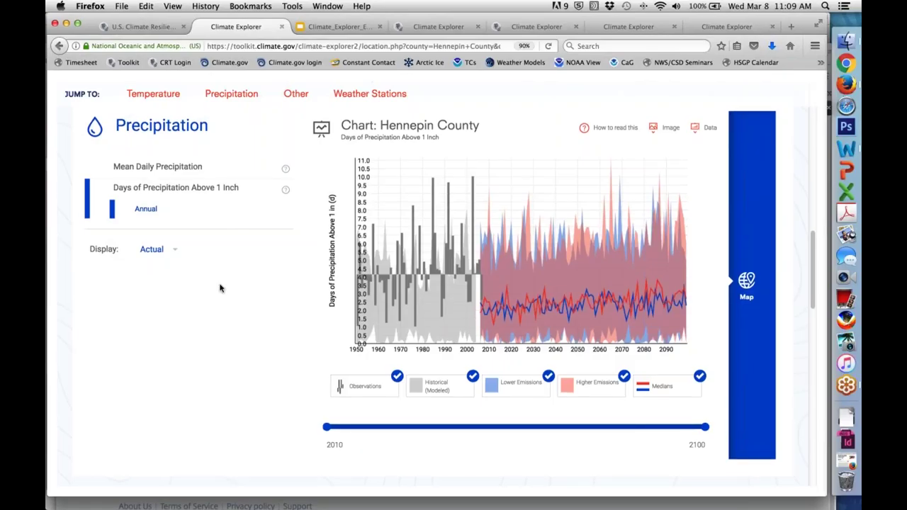
scroll(220, 287, down, 2)
scroll(220, 287, down, 5)
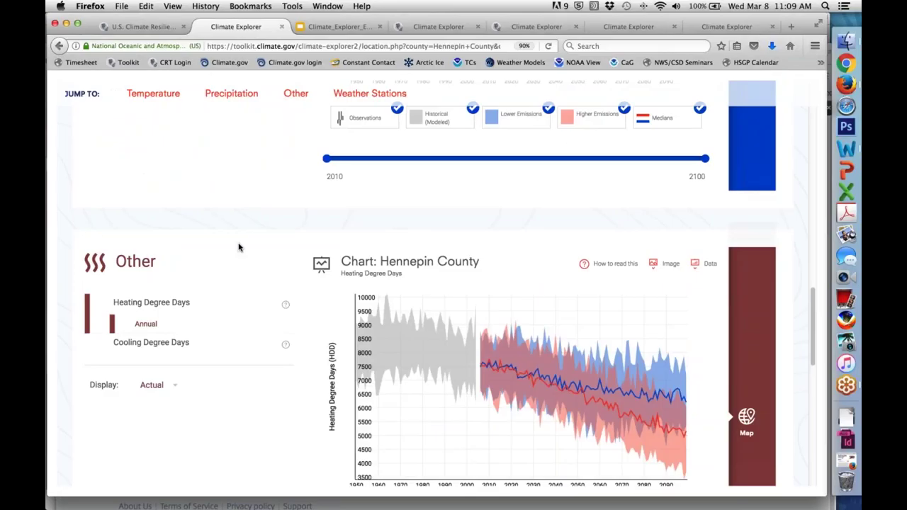
scroll(239, 247, down, 3)
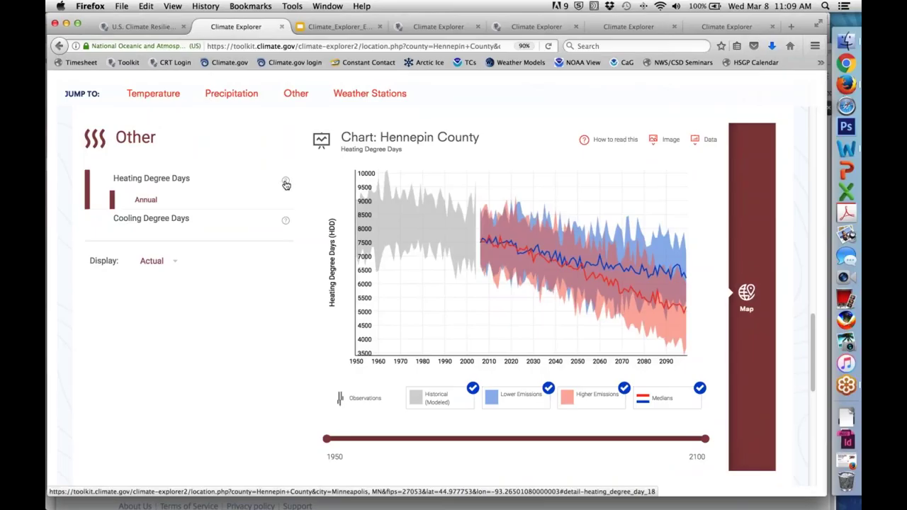
click(286, 183)
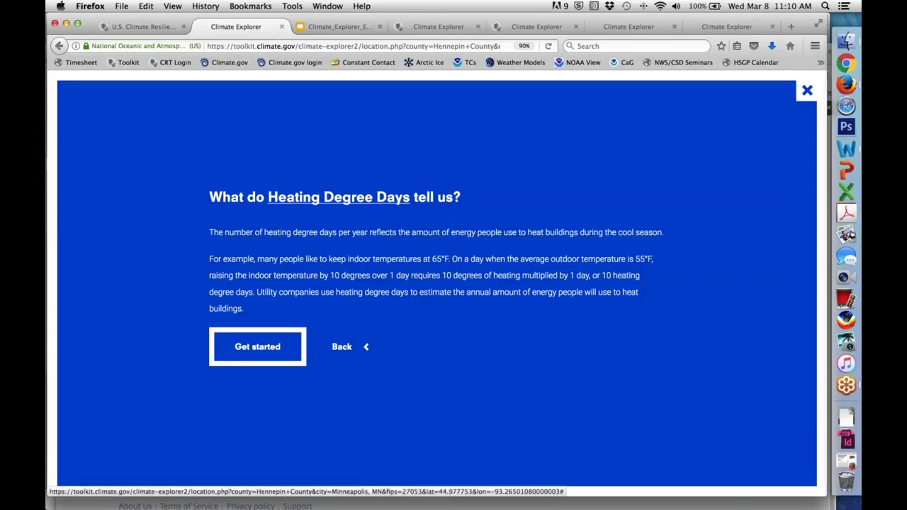
click(257, 347)
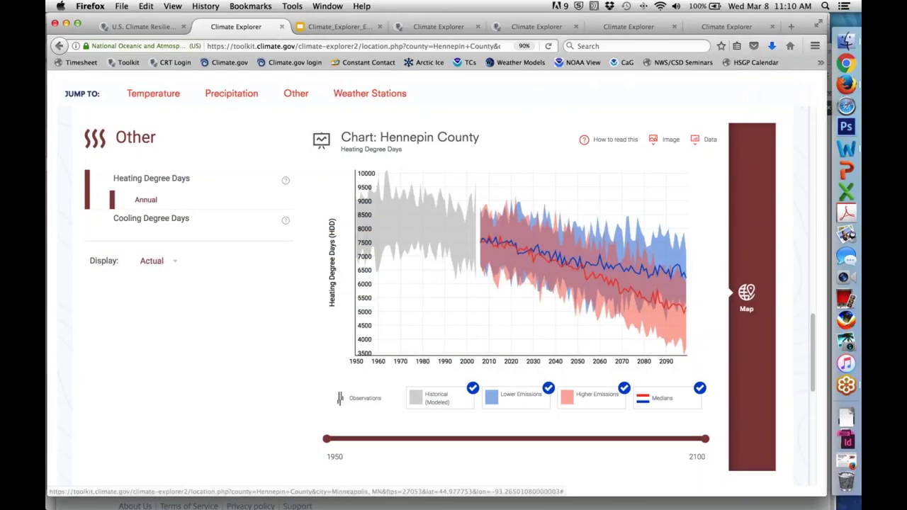
click(151, 222)
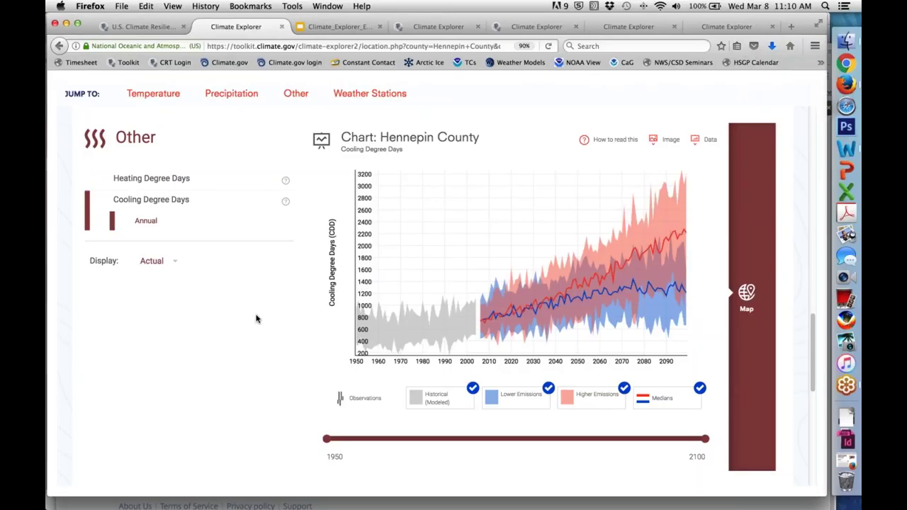
Step: Scroll to the Weather Stations map and open the ST PAUL 3SW MN station graphs
scroll(256, 319, down, 1)
scroll(257, 319, down, 2)
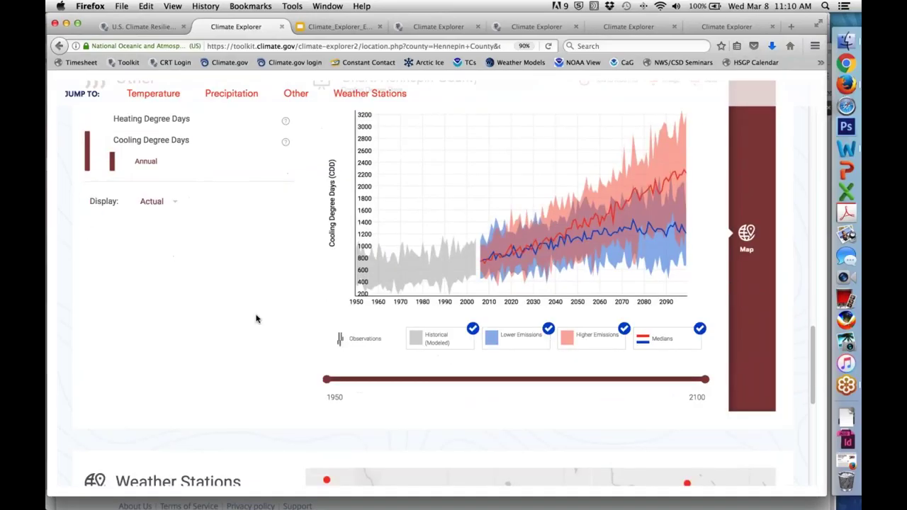
scroll(257, 319, down, 2)
scroll(257, 319, down, 4)
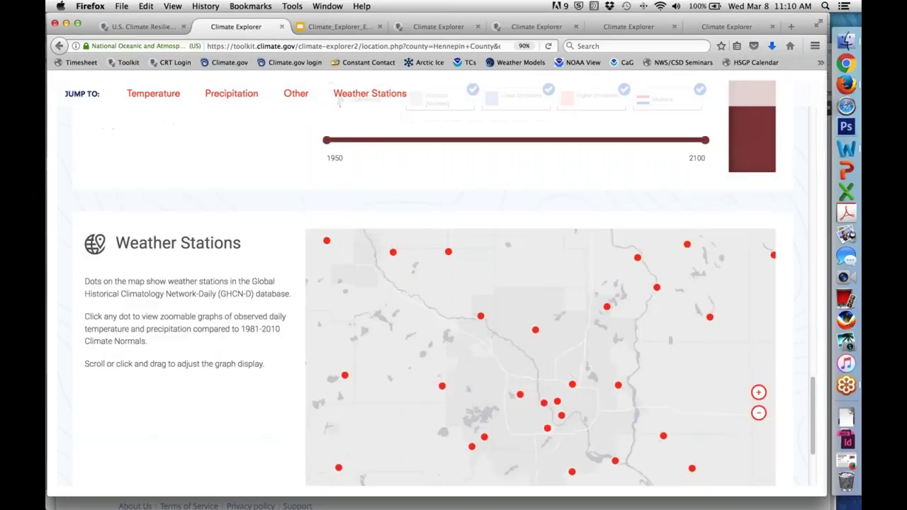
scroll(256, 319, down, 1)
scroll(560, 289, down, 3)
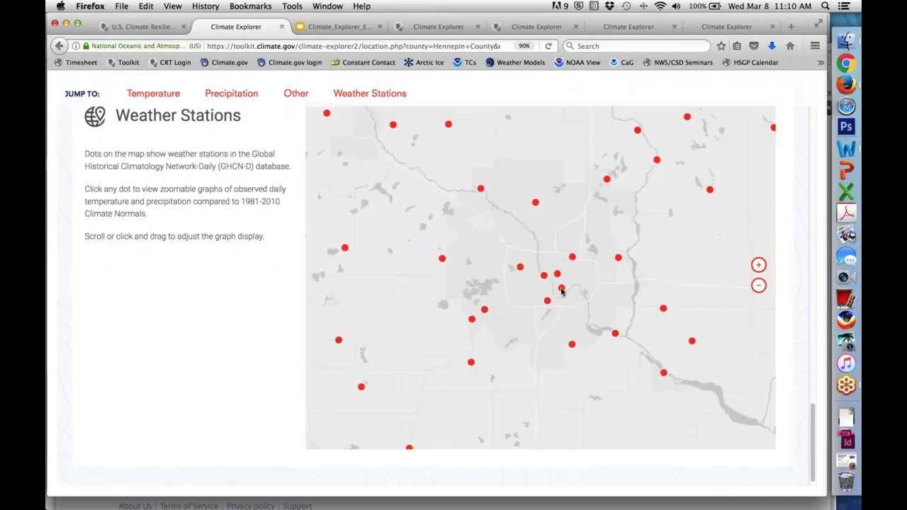
click(562, 290)
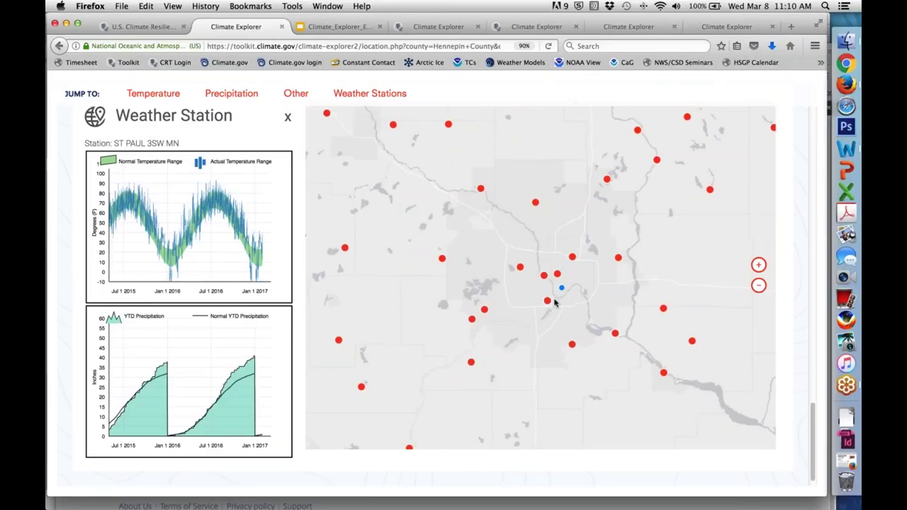
Step: Pan and zoom the ST PAUL 3SW MN station charts to the Nov 2016–Mar 2017 span
drag(208, 252, 190, 252)
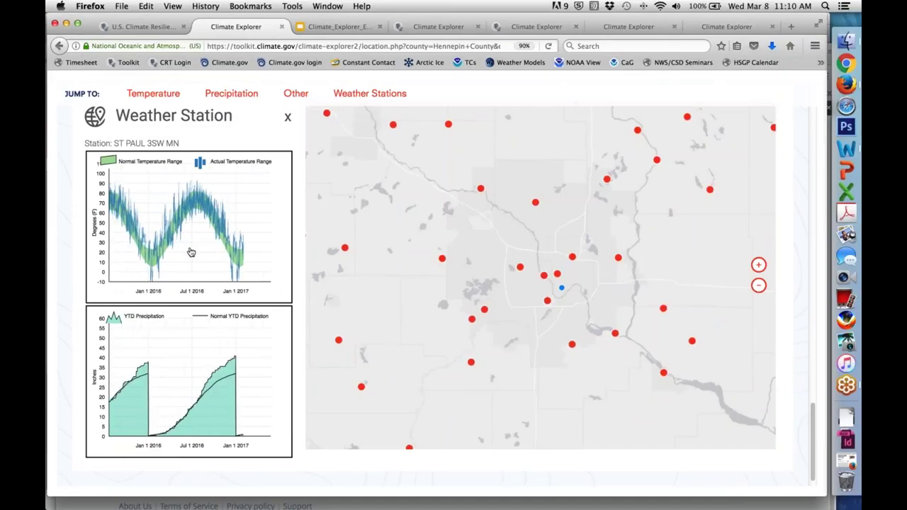
scroll(189, 251, down, 3)
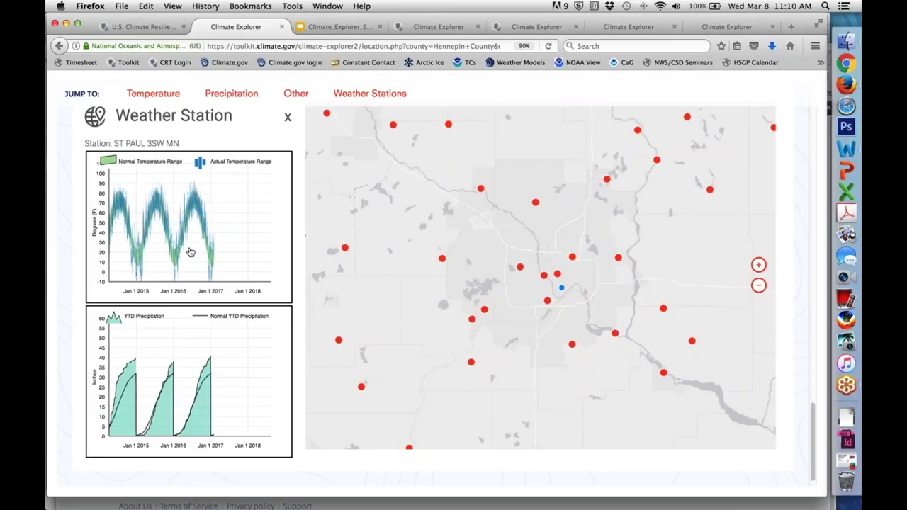
scroll(181, 250, up, 2)
scroll(179, 248, up, 5)
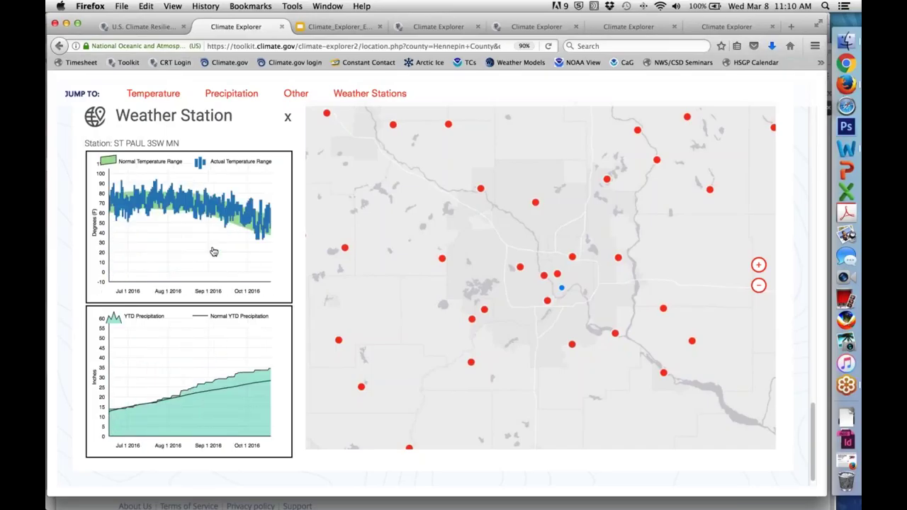
drag(206, 256, 185, 262)
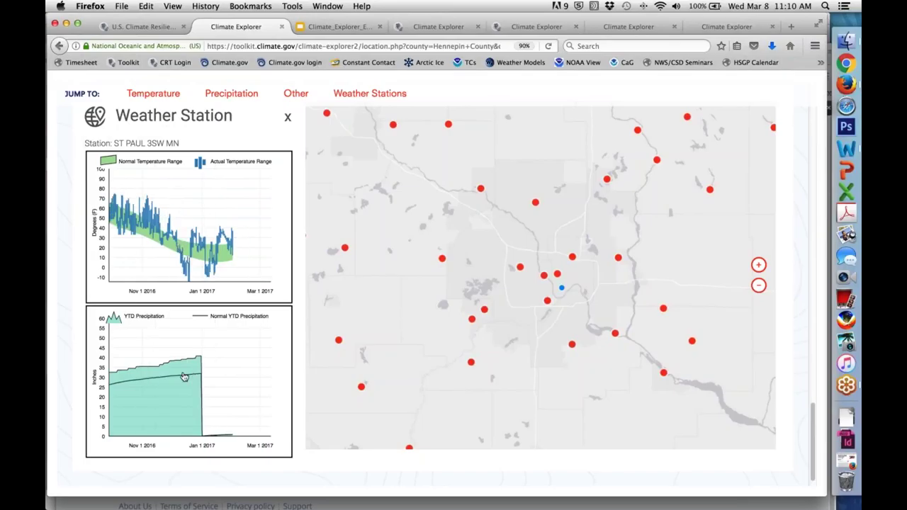
Step: Zoom and shift the station charts back to roughly the Jan 2015–Jan 2016 period
mouse_move(183, 378)
scroll(202, 240, down, 5)
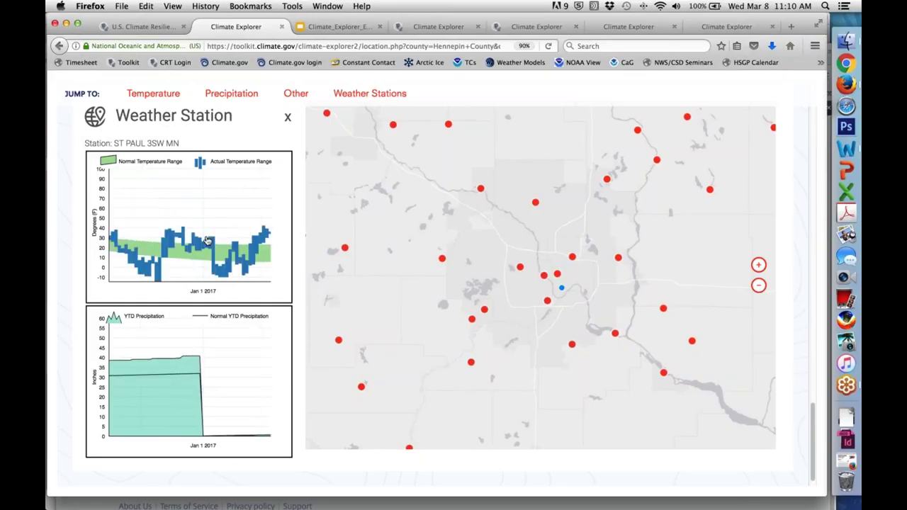
scroll(178, 239, down, 6)
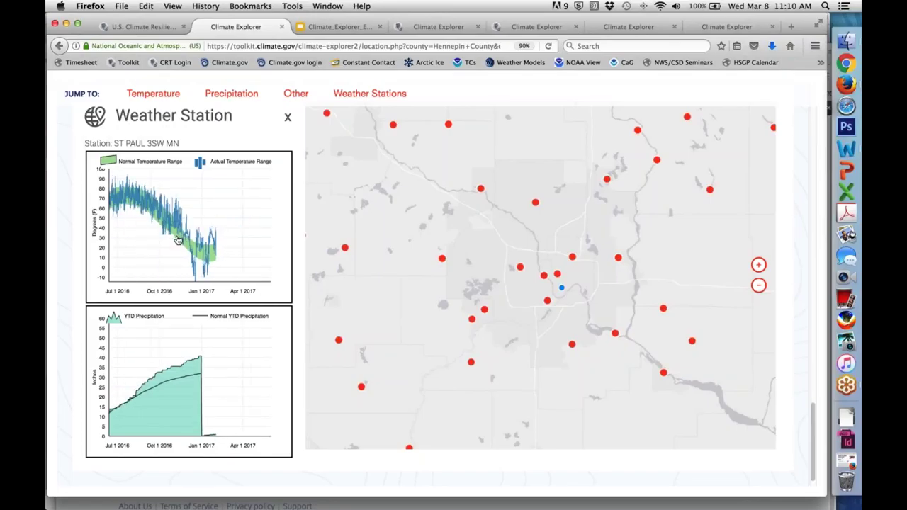
scroll(208, 242, left, 5)
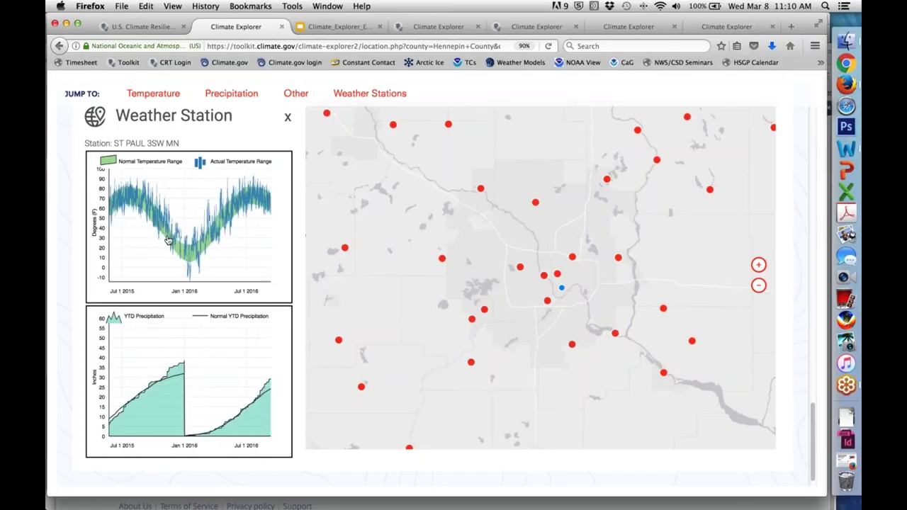
scroll(238, 234, left, 5)
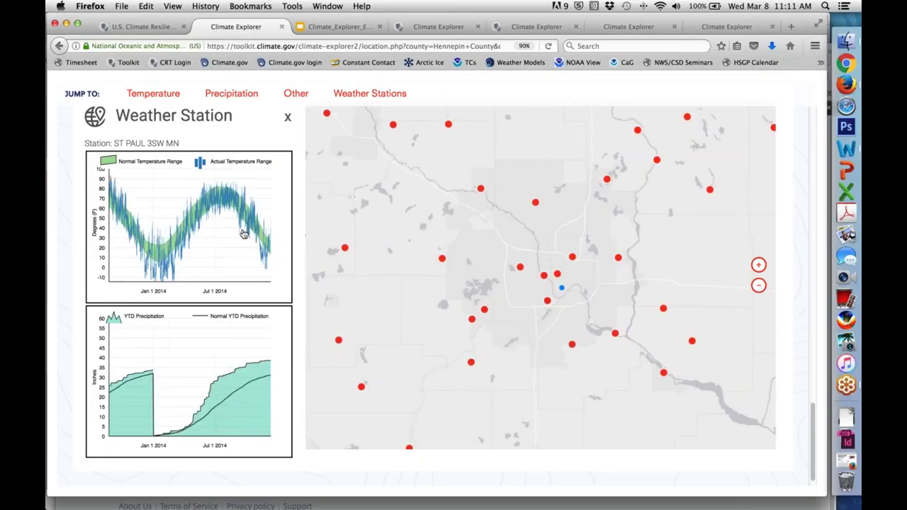
drag(161, 255, 137, 255)
scroll(186, 253, right, 10)
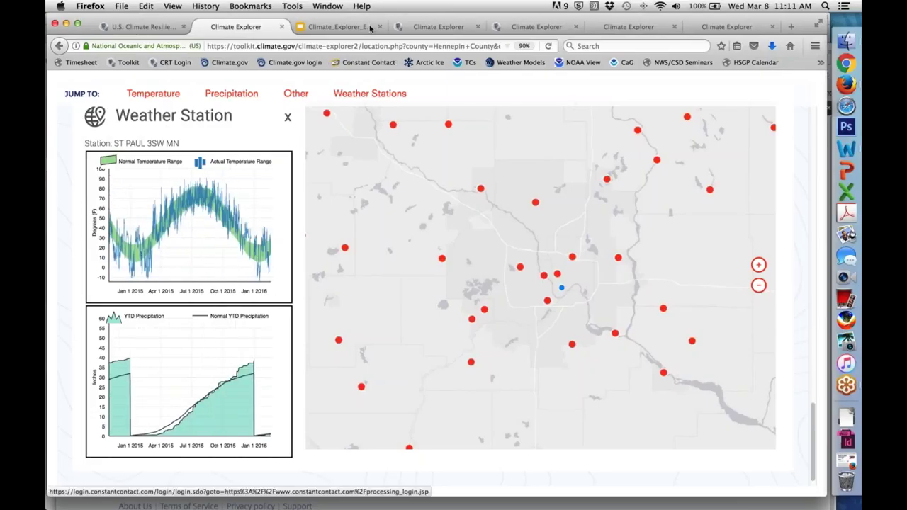
Step: From the landing page, open the Mean Daily Minimum Temperature map, then go to the Tribal Nations map
click(437, 29)
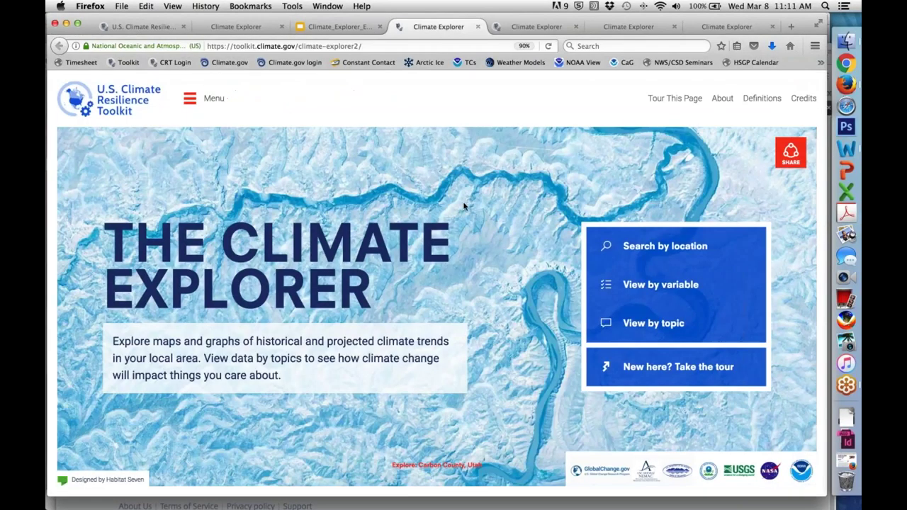
click(660, 286)
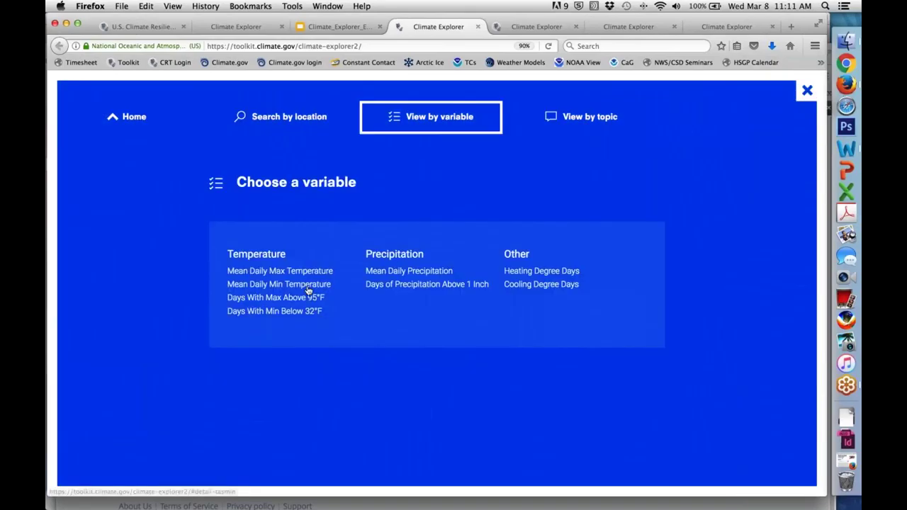
click(306, 287)
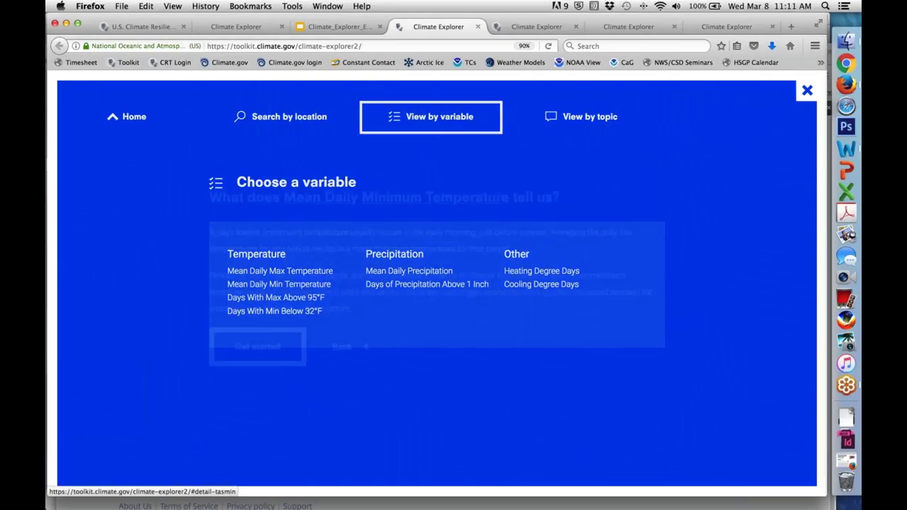
click(268, 351)
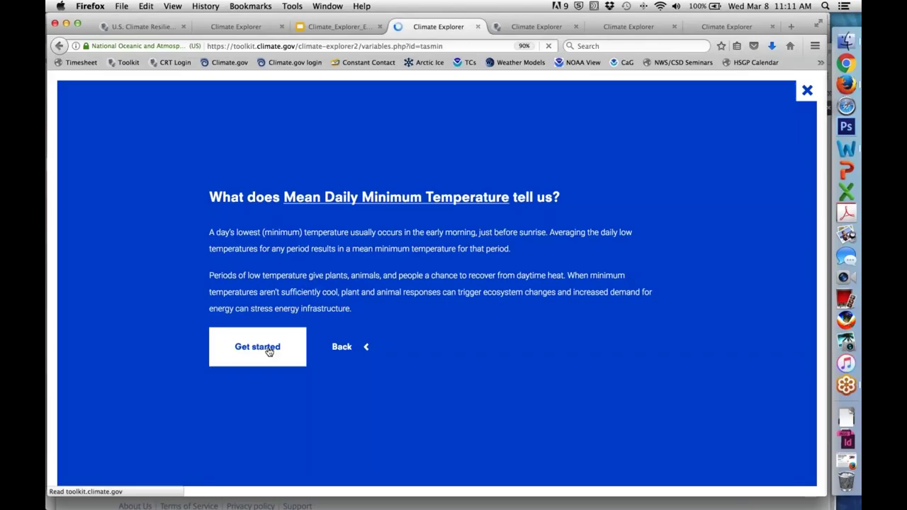
click(270, 351)
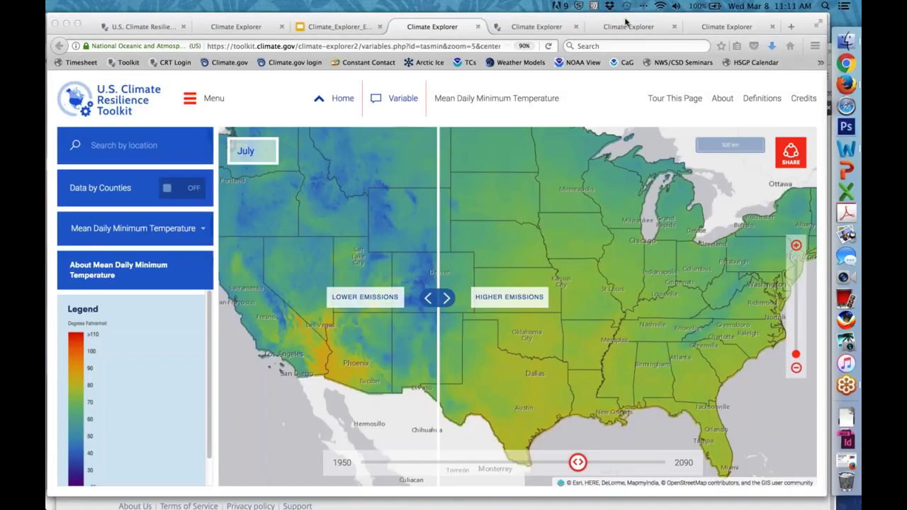
click(640, 29)
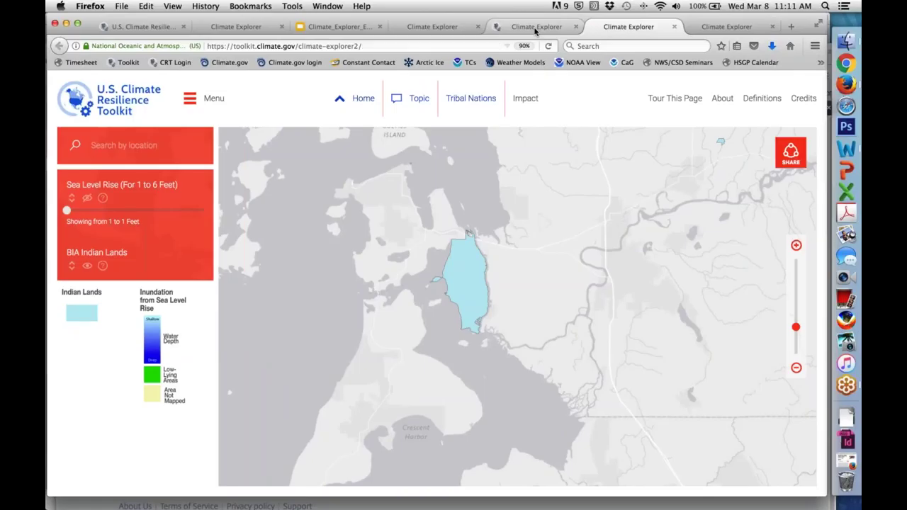
Step: Back on the Tribal Nations map, zoom in from the world view to the contiguous US reservations
click(535, 28)
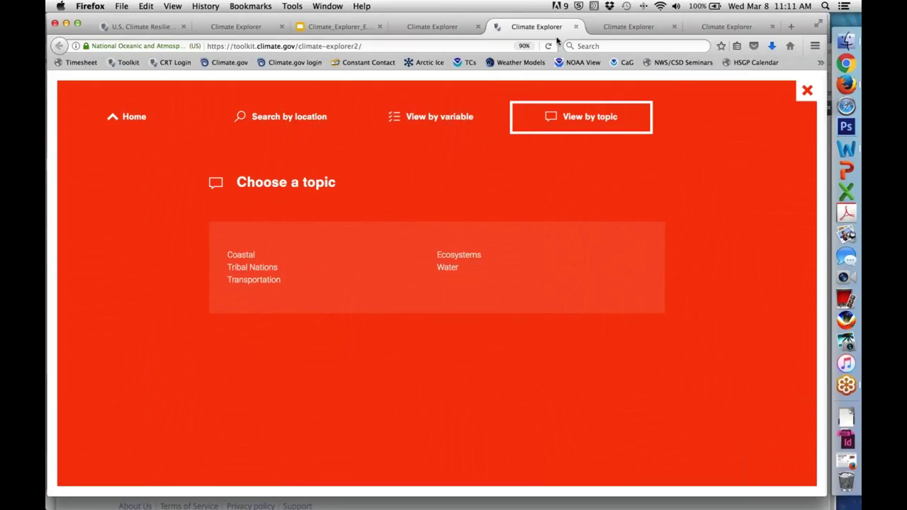
click(629, 27)
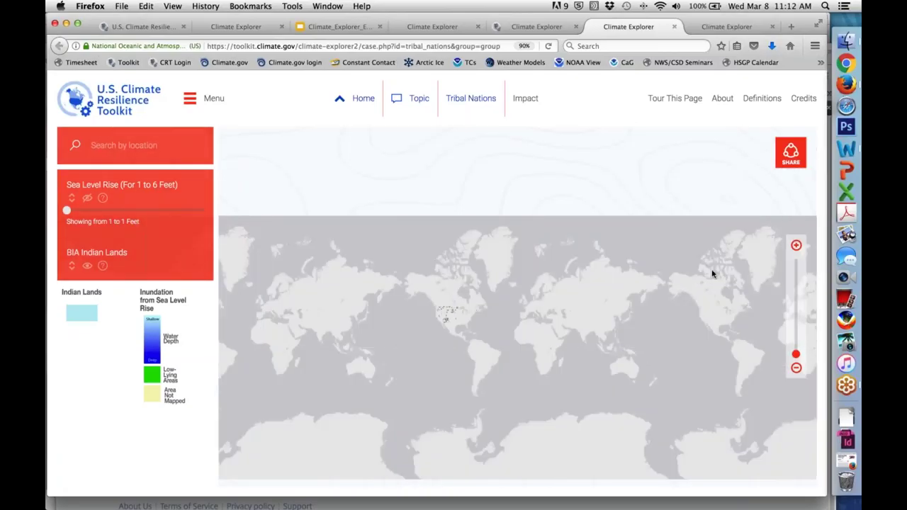
click(796, 245)
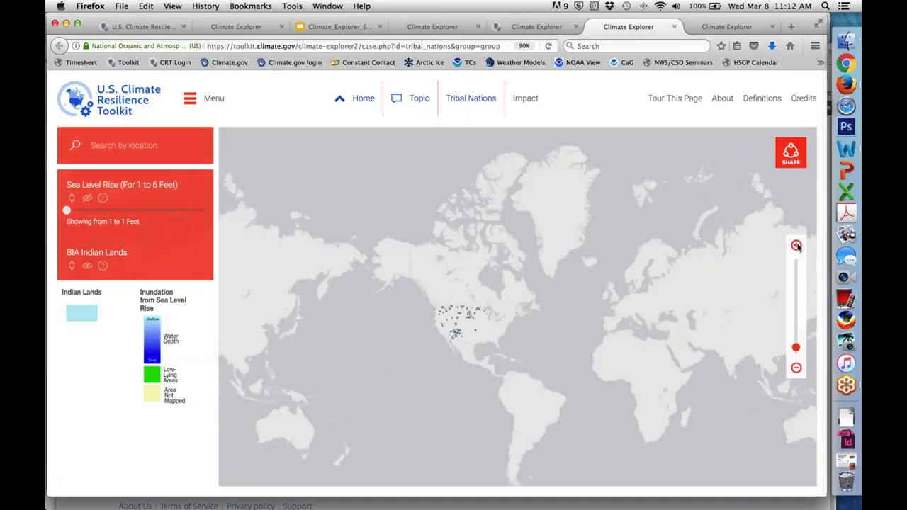
click(796, 246)
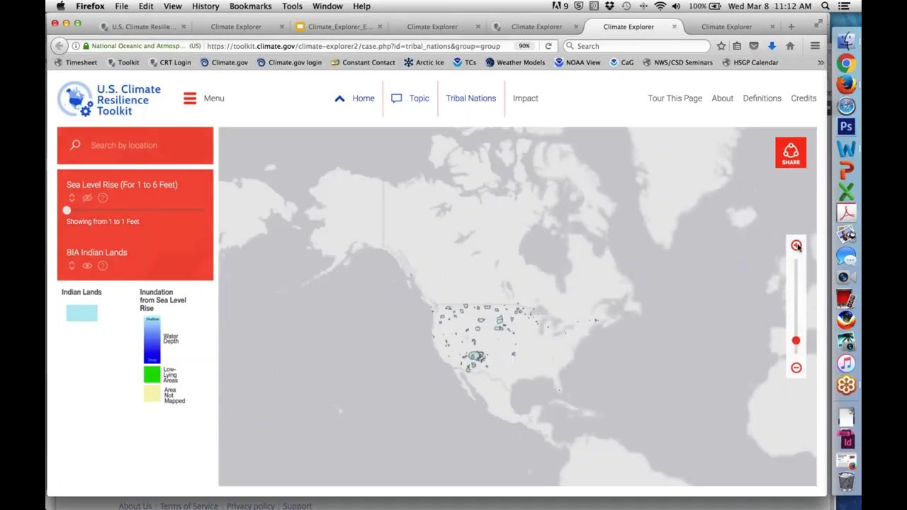
click(797, 246)
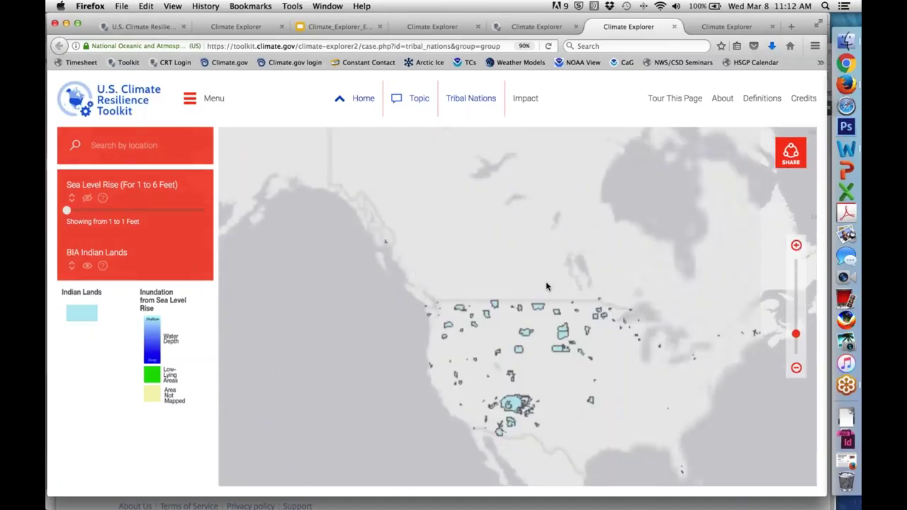
click(796, 246)
drag(577, 192, 592, 374)
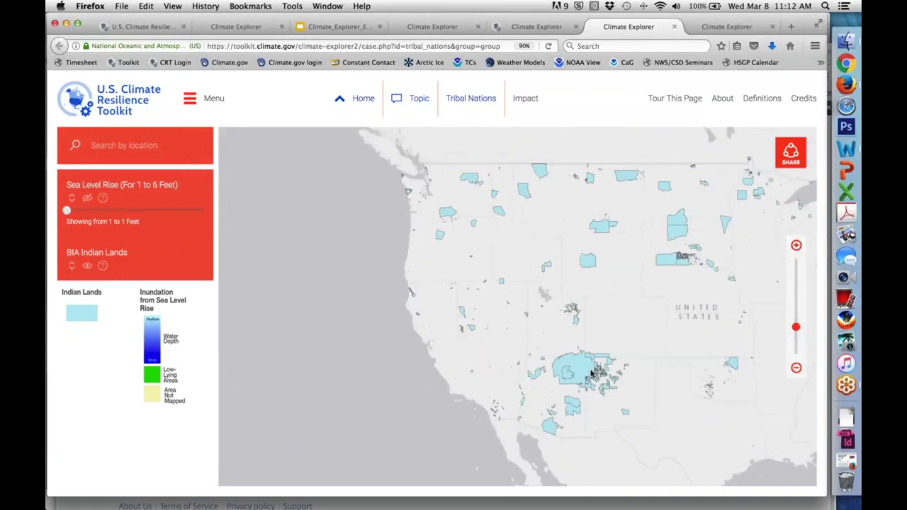
Step: Zoom into the western US and pan to centre on Puget Sound and western Washington
scroll(591, 371, up, 4)
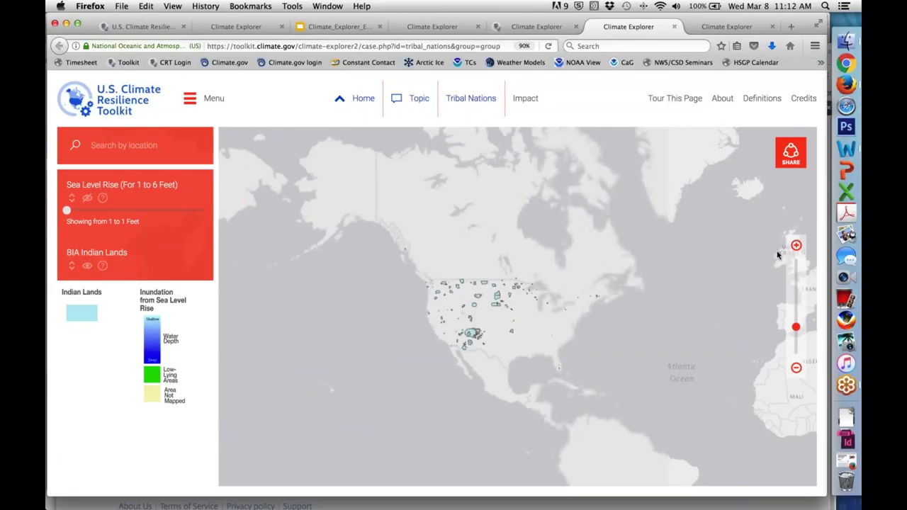
scroll(777, 255, down, 2)
click(797, 246)
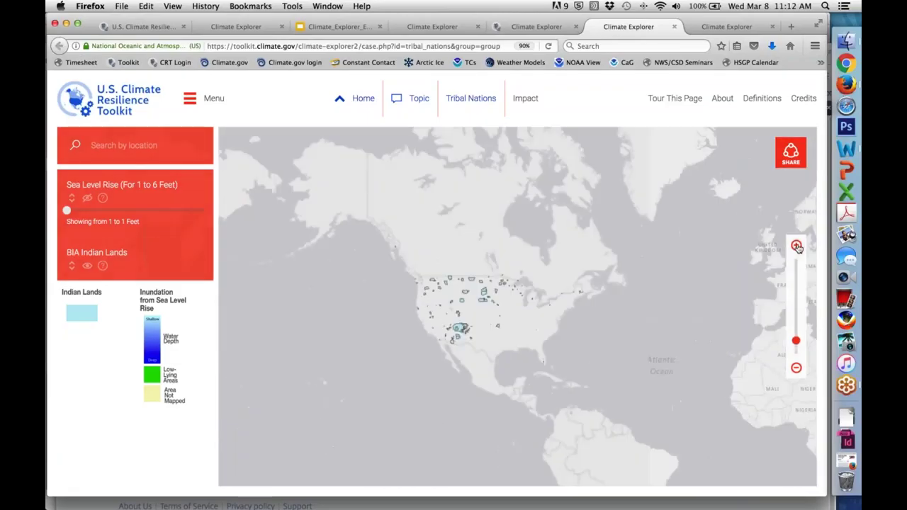
click(797, 246)
click(797, 246)
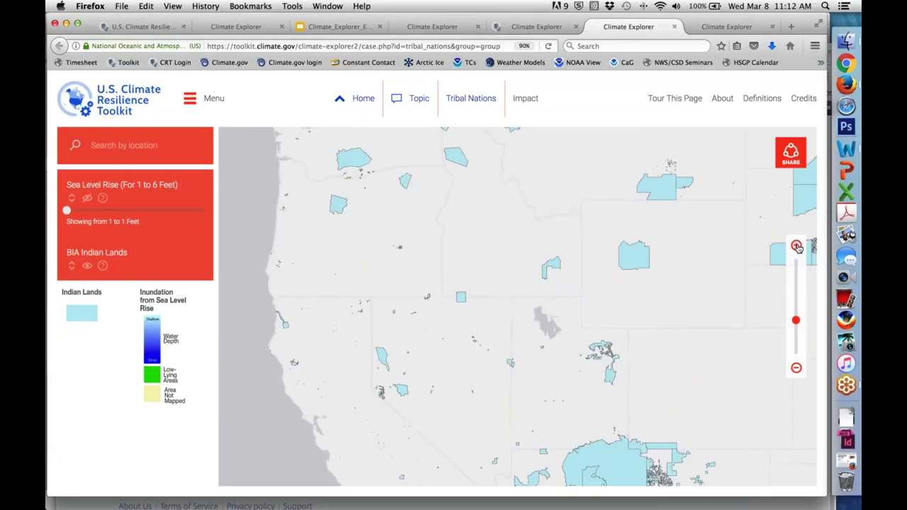
click(796, 246)
drag(290, 201, 509, 450)
drag(446, 168, 447, 314)
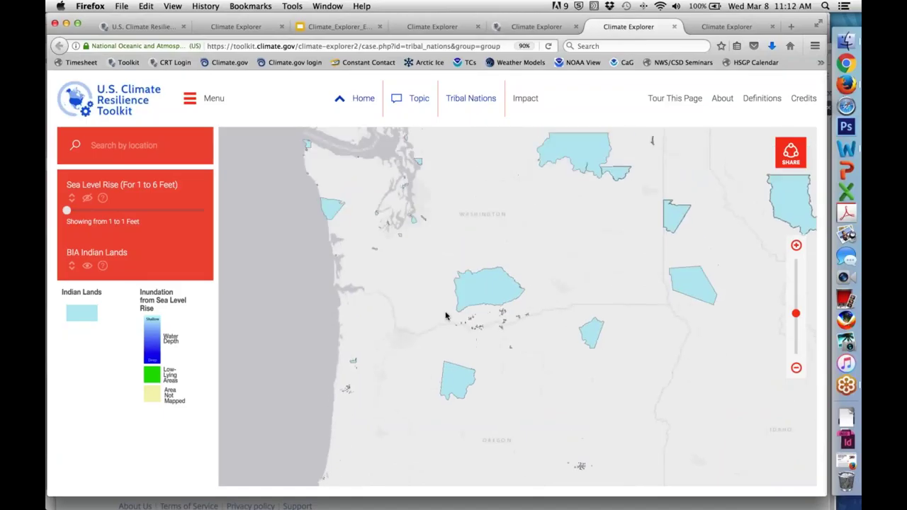
Step: Turn on the sea-level-rise inundation layer and zoom in on Puget Sound
click(87, 200)
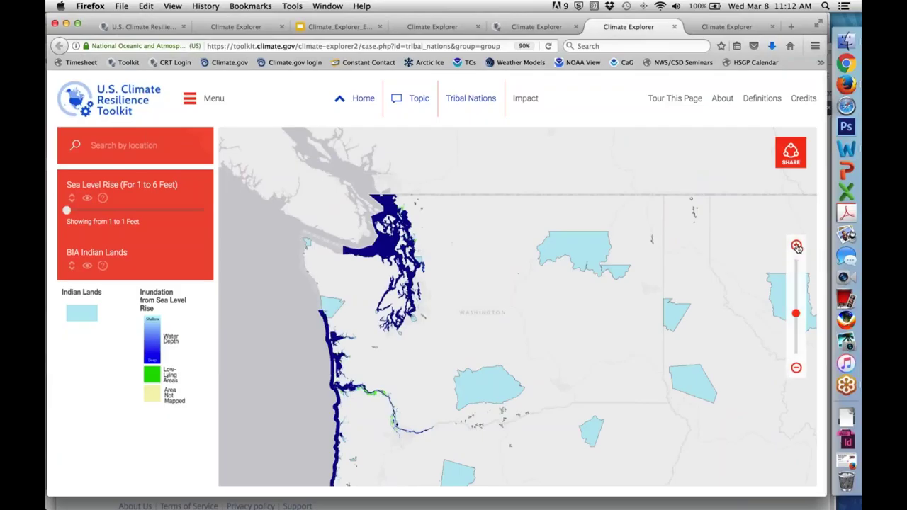
click(796, 246)
click(797, 246)
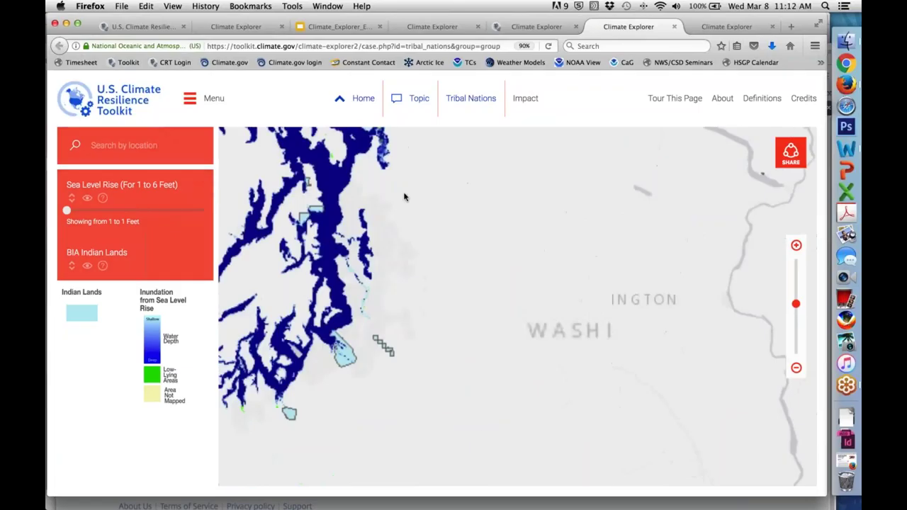
drag(429, 216, 480, 370)
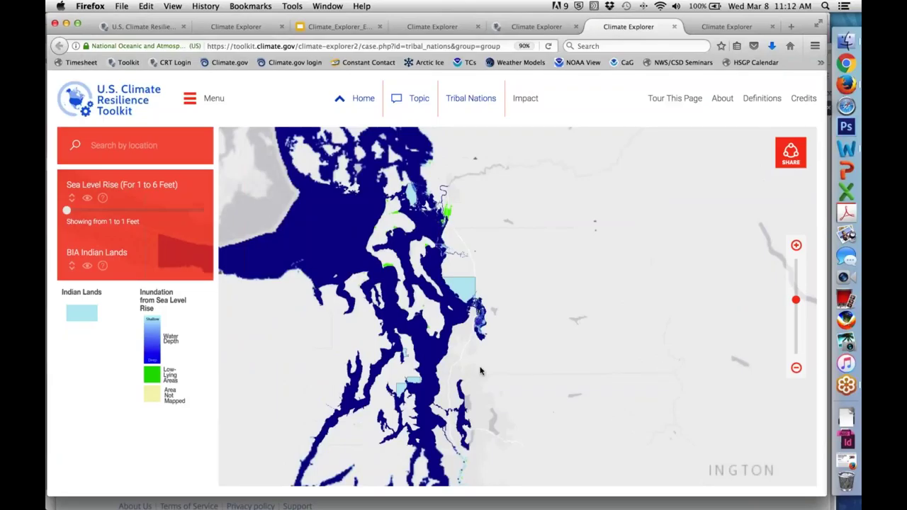
Step: Zoom and pan onto the tribal land beside the inlet and river delta, then open the About page
click(796, 245)
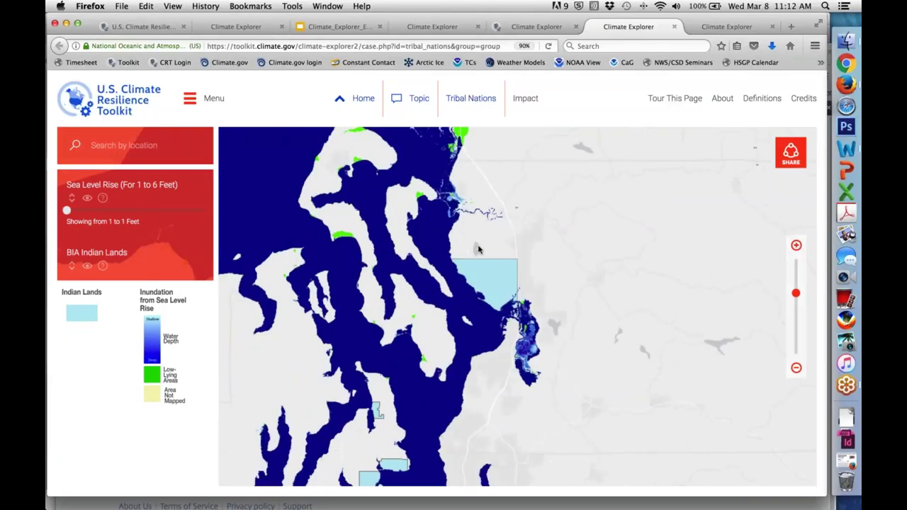
drag(479, 248, 515, 299)
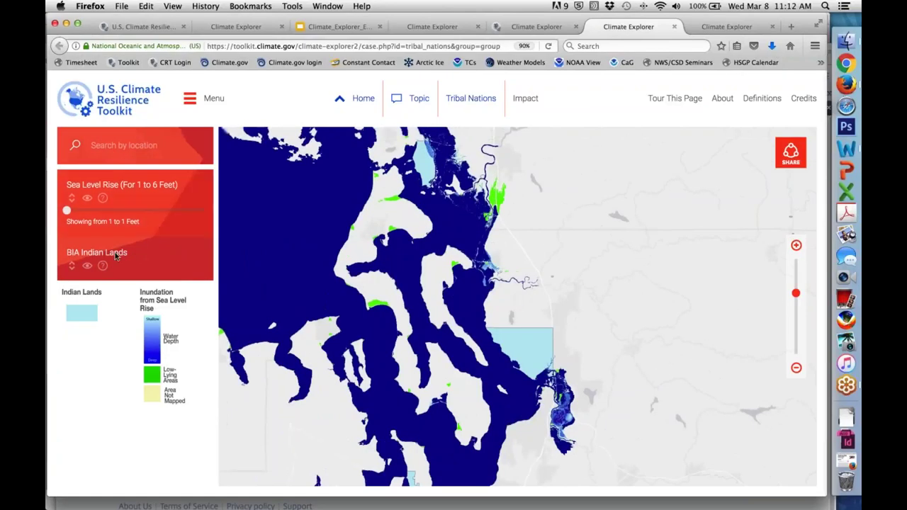
drag(562, 226, 565, 227)
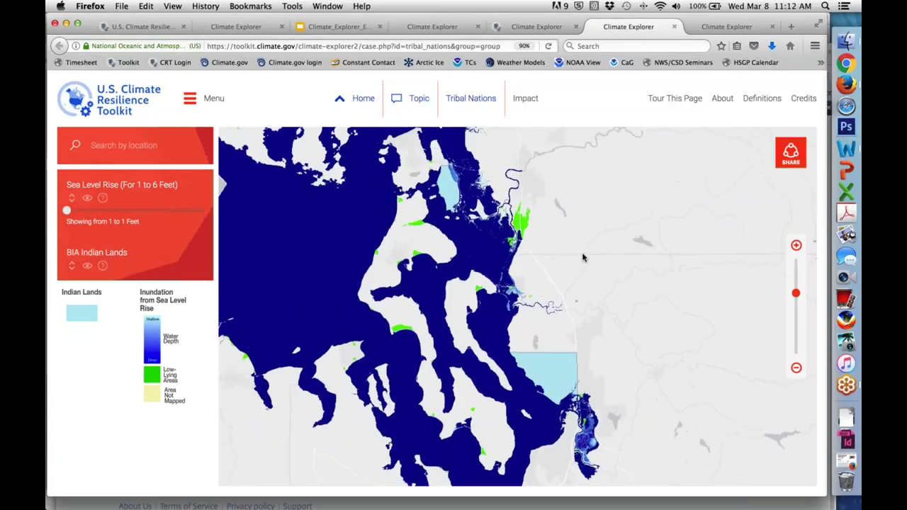
drag(583, 258, 613, 302)
scroll(517, 166, up, 1)
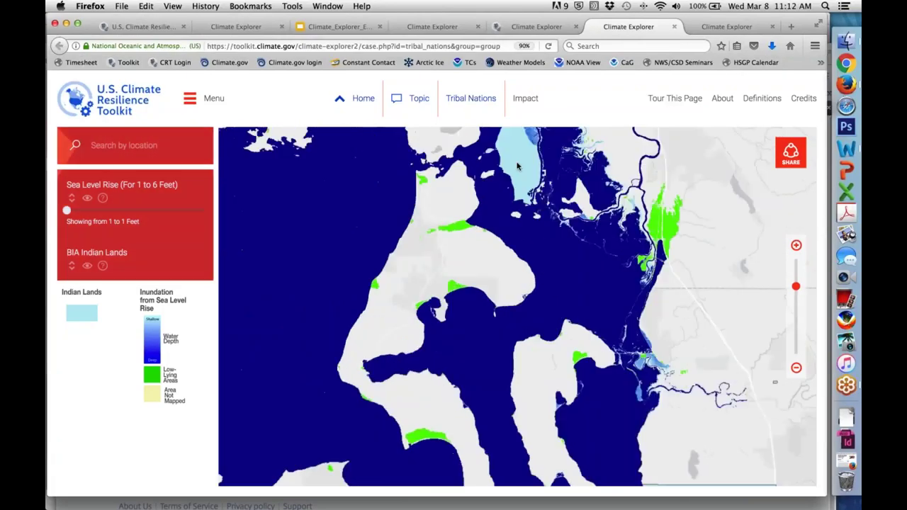
drag(506, 220, 471, 331)
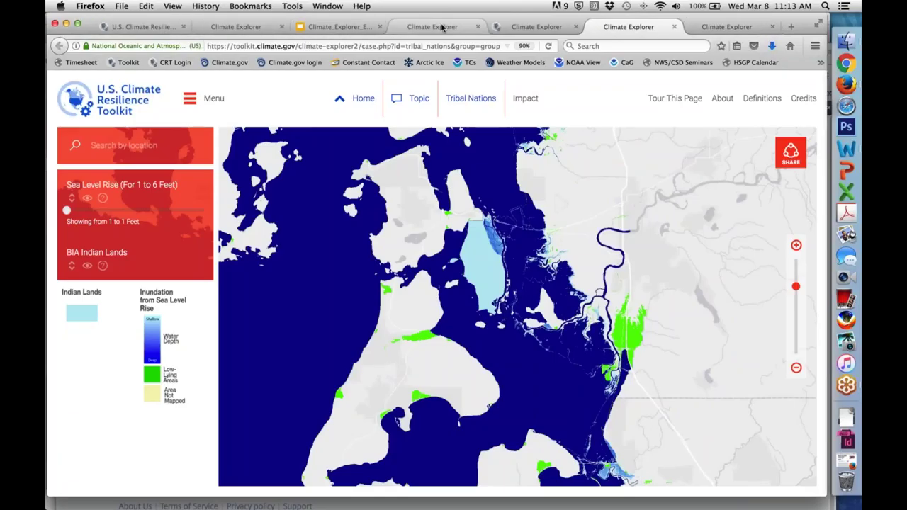
click(722, 99)
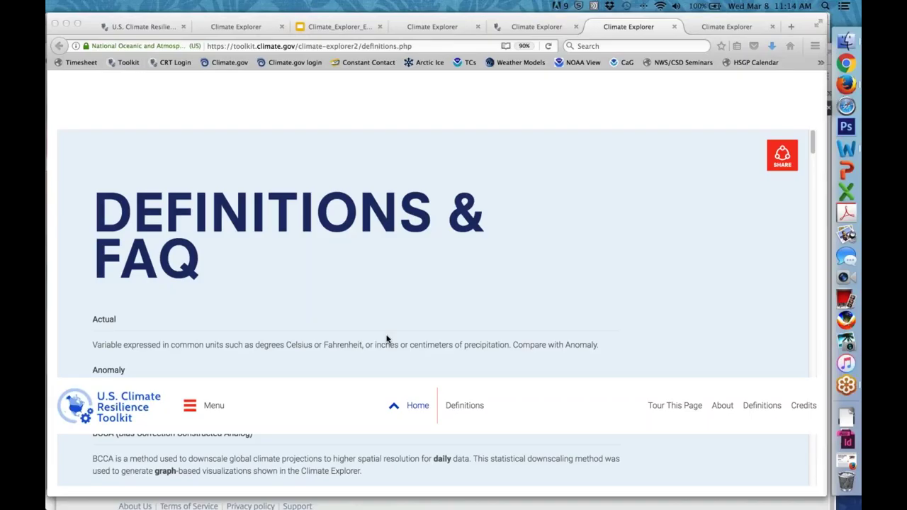
Step: Refocus the browser window showing the Definitions & FAQ page
click(366, 301)
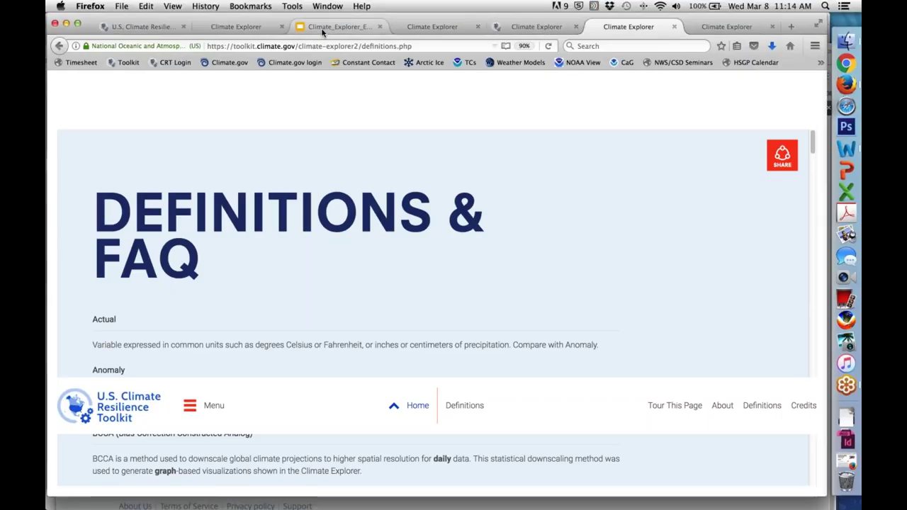
Step: Return to the Hennepin County page and switch the Temperature panel from map to chart
click(262, 30)
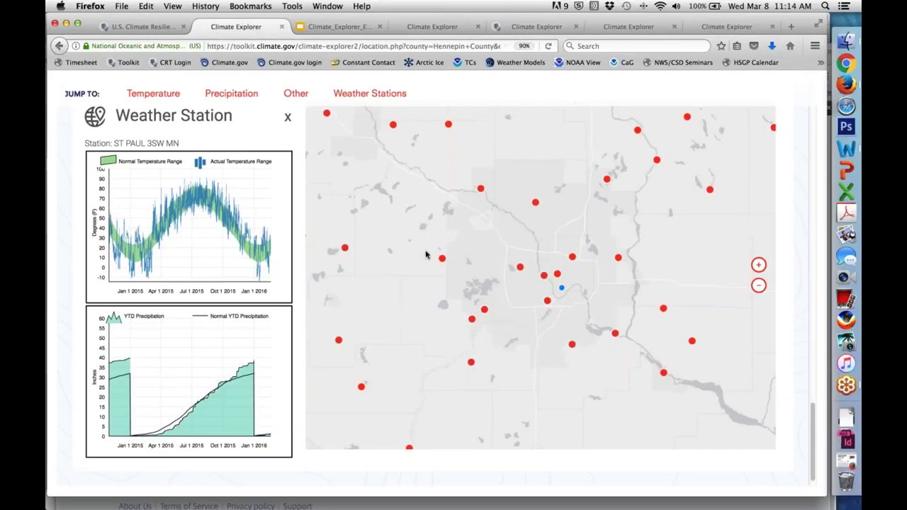
scroll(426, 255, up, 3)
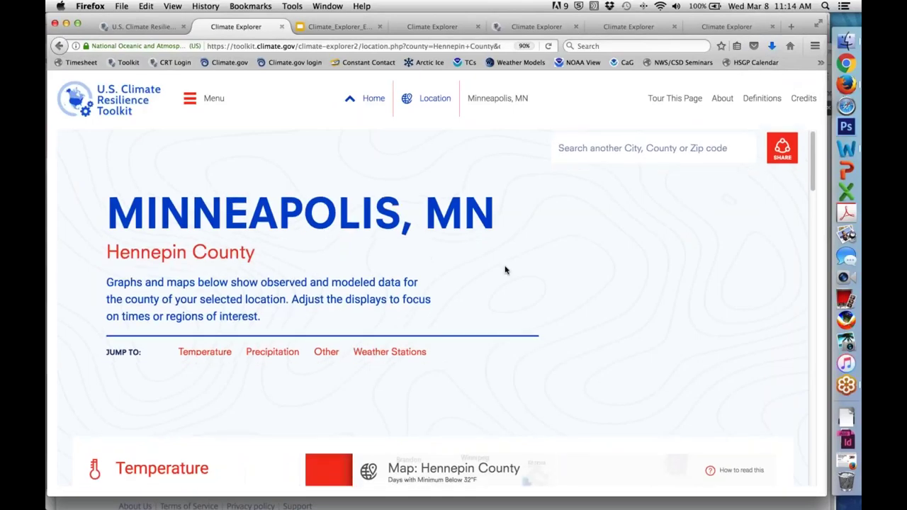
scroll(506, 269, down, 5)
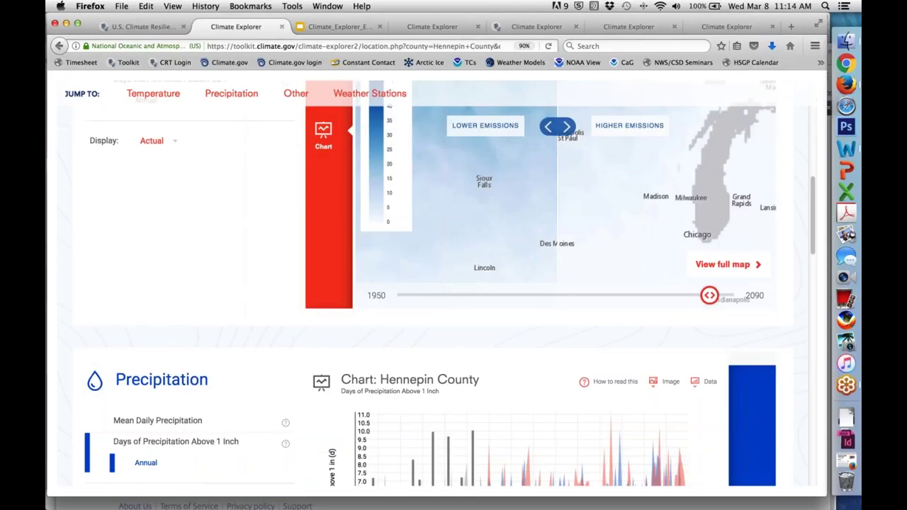
scroll(324, 267, up, 2)
click(324, 267)
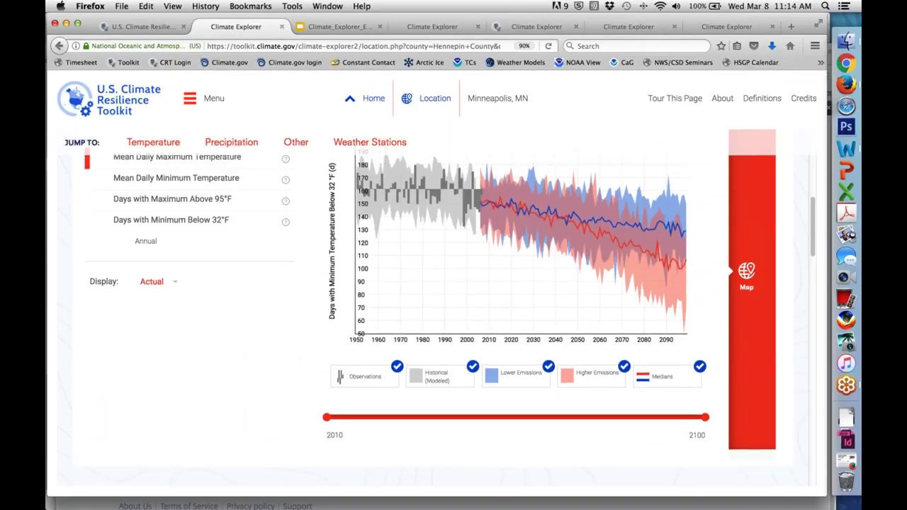
Step: Chart Hennepin County's annual Mean Daily Maximum Temperature with all five data layers
scroll(454, 298, up, 2)
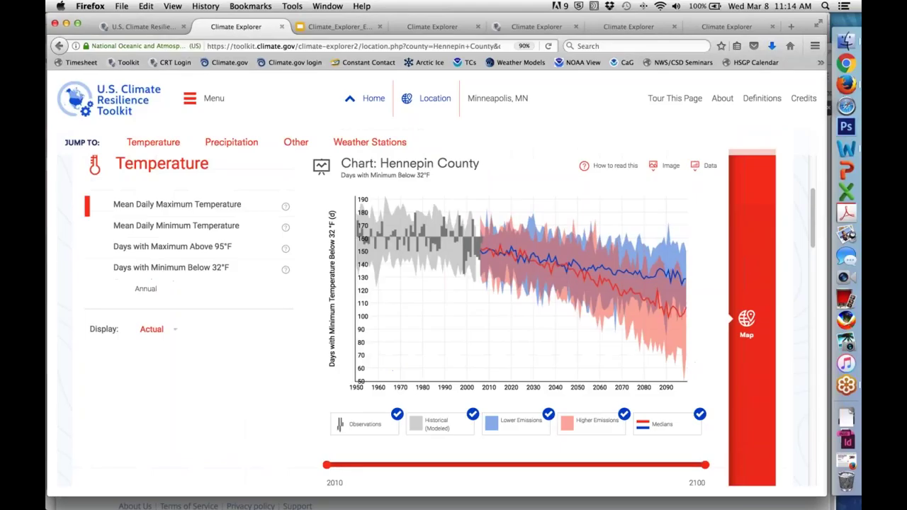
scroll(417, 362, up, 1)
scroll(416, 362, up, 10)
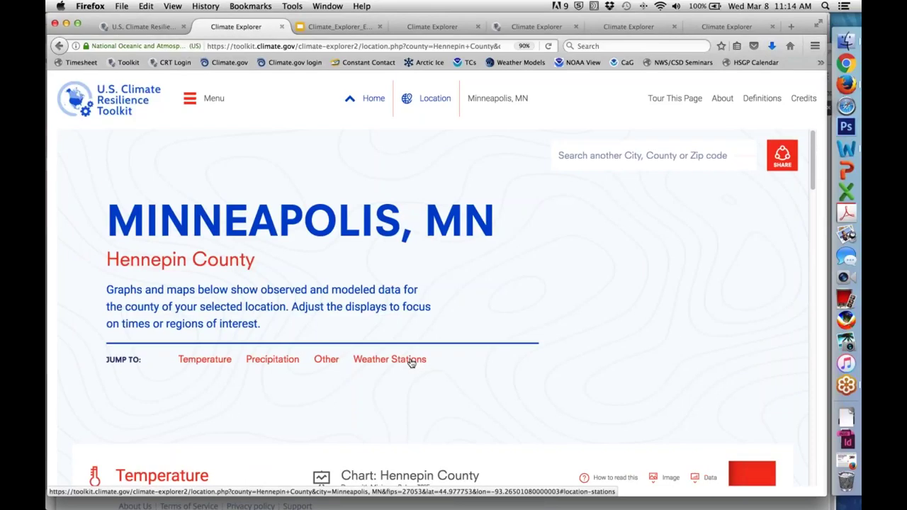
scroll(411, 362, down, 10)
scroll(413, 364, up, 2)
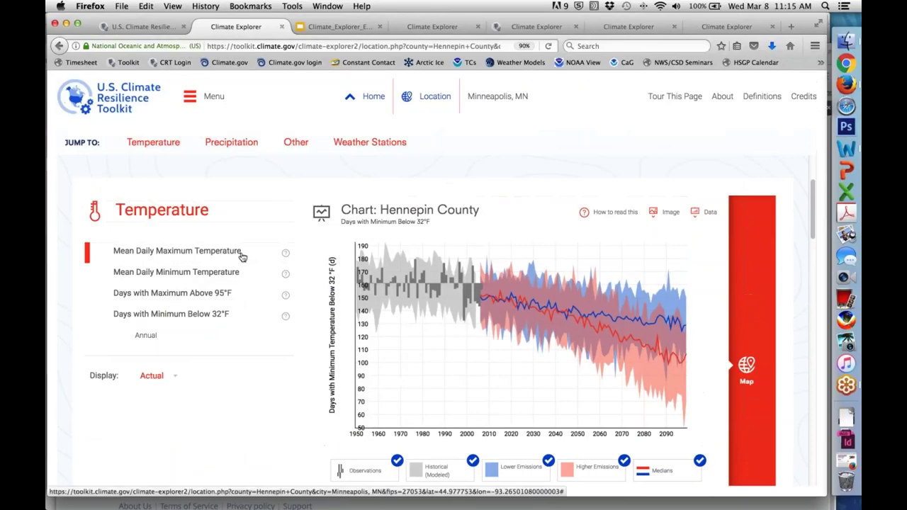
click(241, 254)
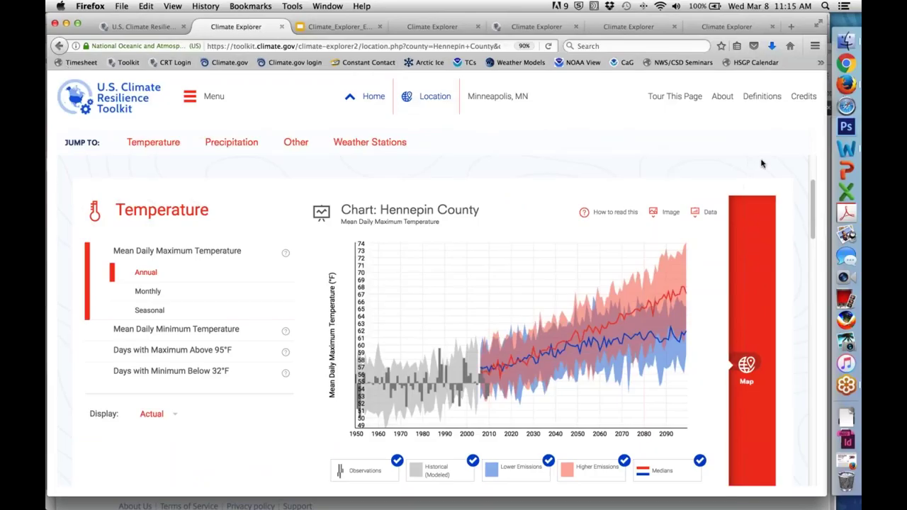
scroll(762, 164, down, 1)
scroll(762, 164, down, 3)
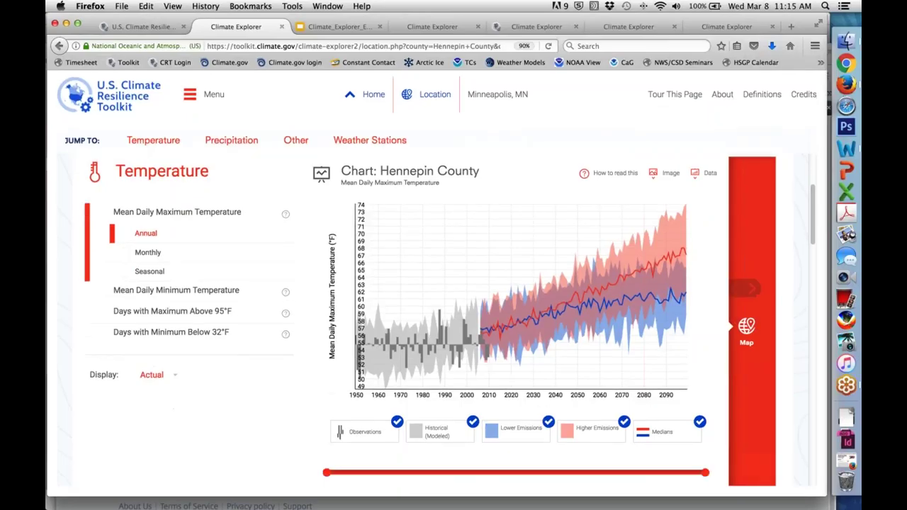
scroll(762, 164, down, 6)
scroll(515, 234, up, 2)
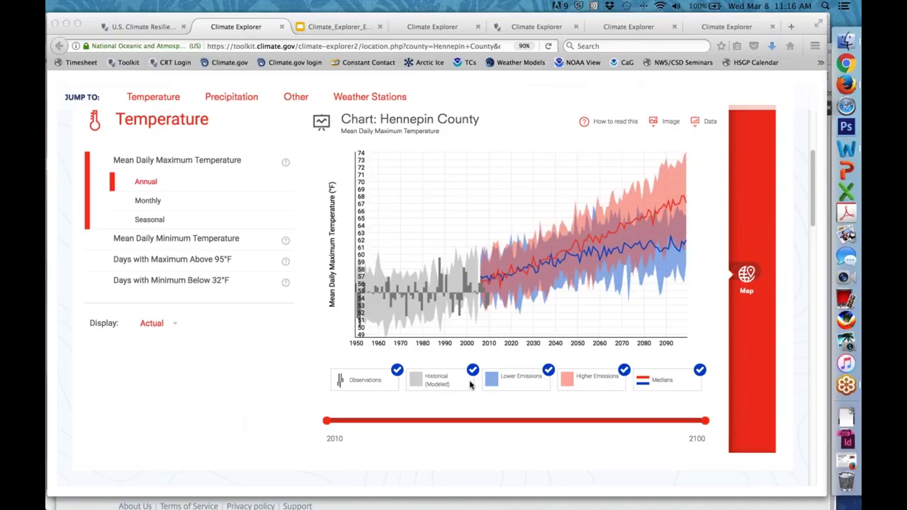
Step: Hide observations and historical series, then toggle each emissions projection off and on to compare
click(395, 384)
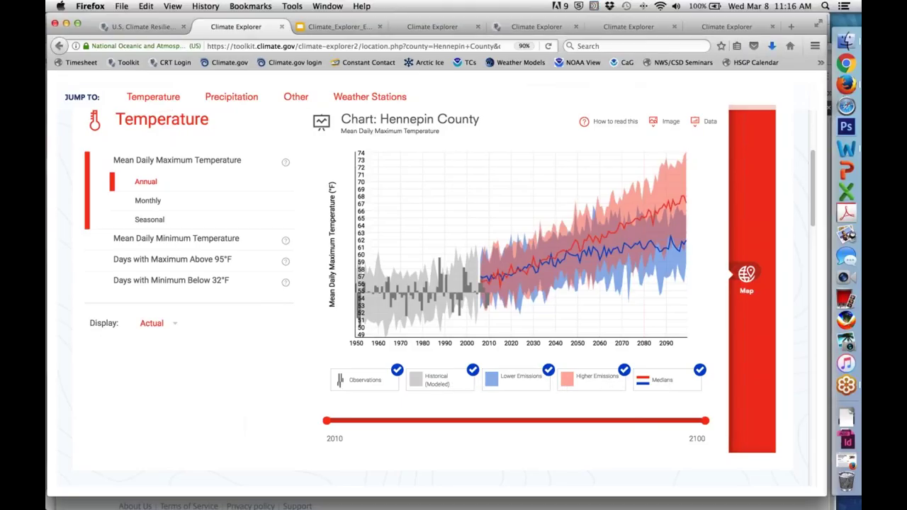
click(386, 385)
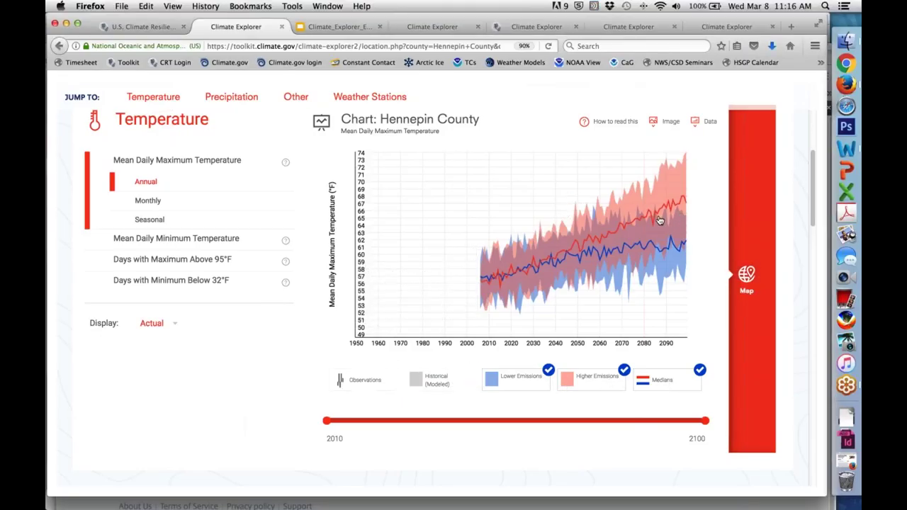
click(600, 379)
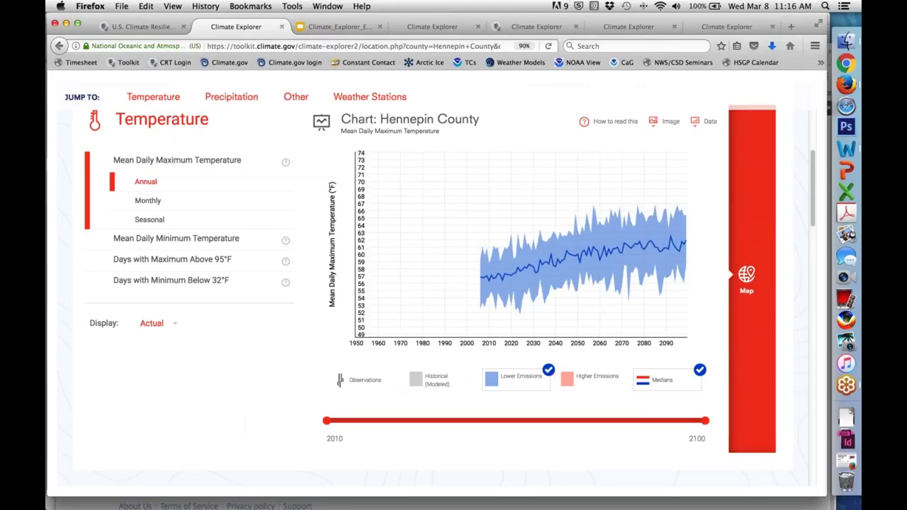
click(607, 382)
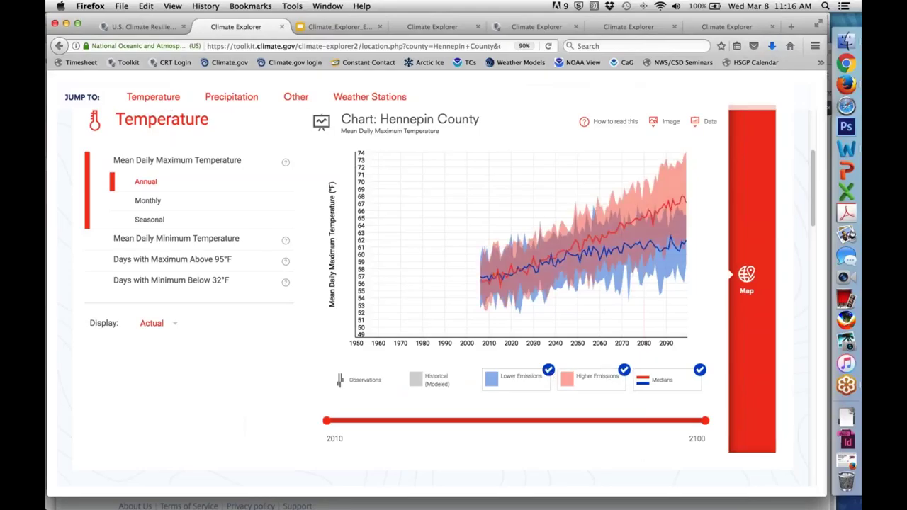
click(549, 371)
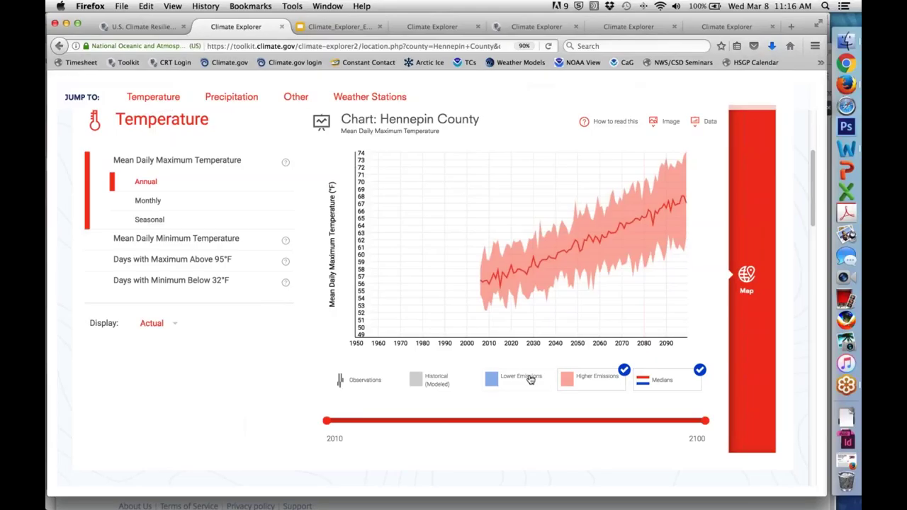
click(532, 380)
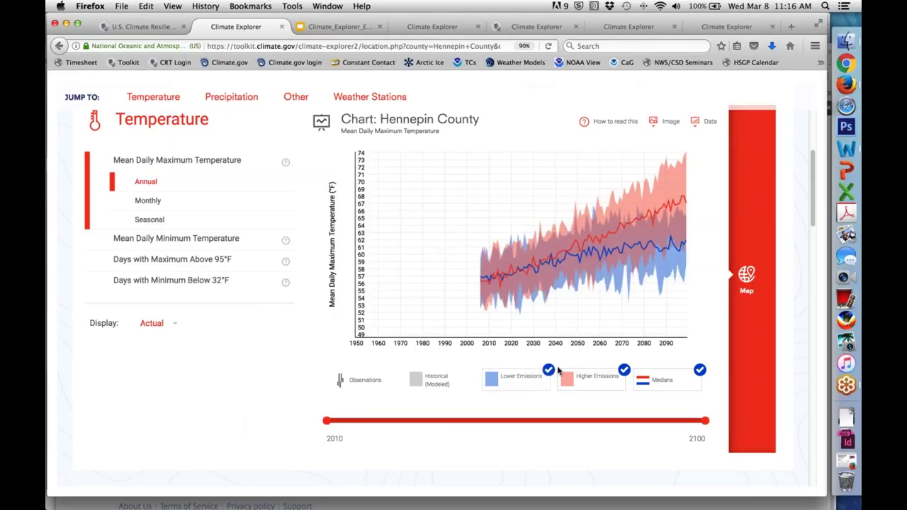
Step: Toggle Higher Emissions off and on, then restore the historical range and observed data bars
click(623, 371)
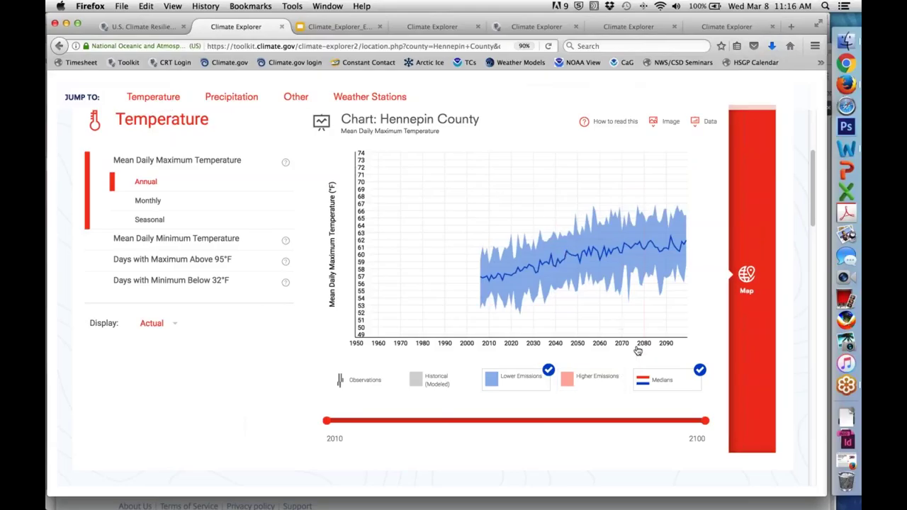
click(624, 371)
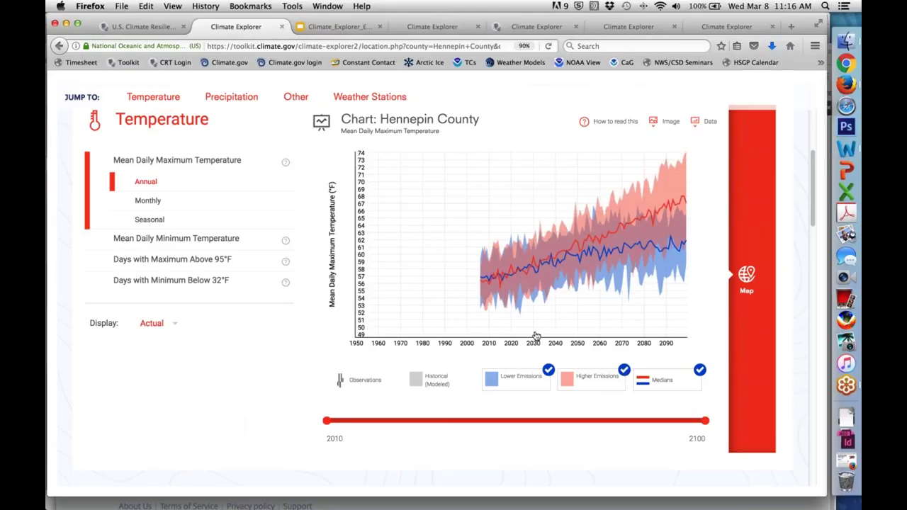
click(430, 381)
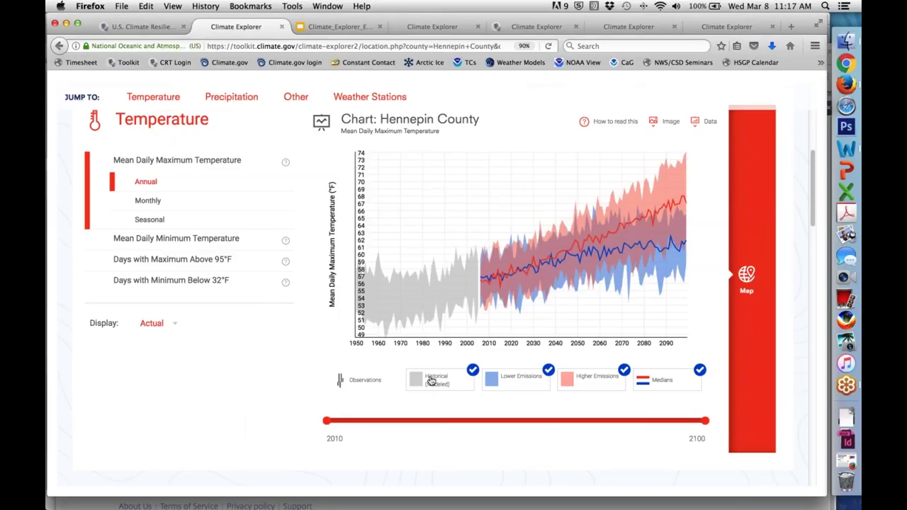
click(364, 382)
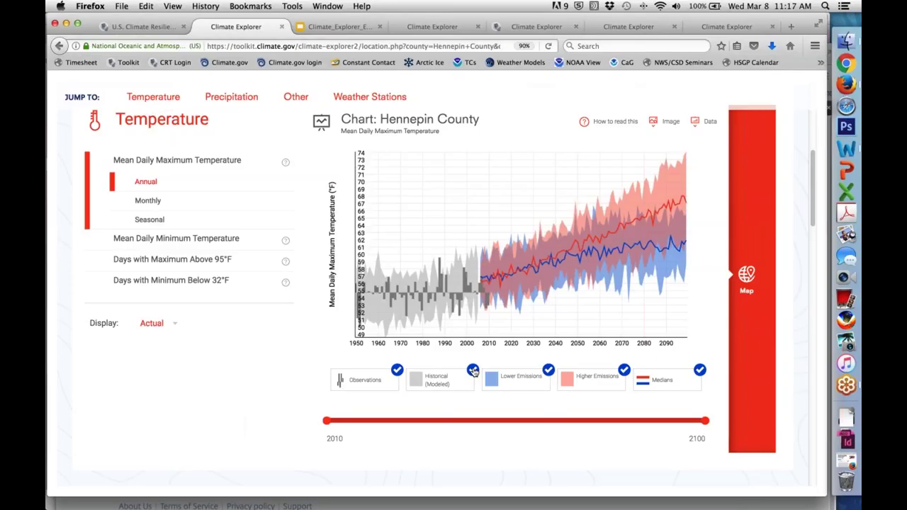
scroll(474, 372, down, 1)
scroll(474, 372, down, 1)
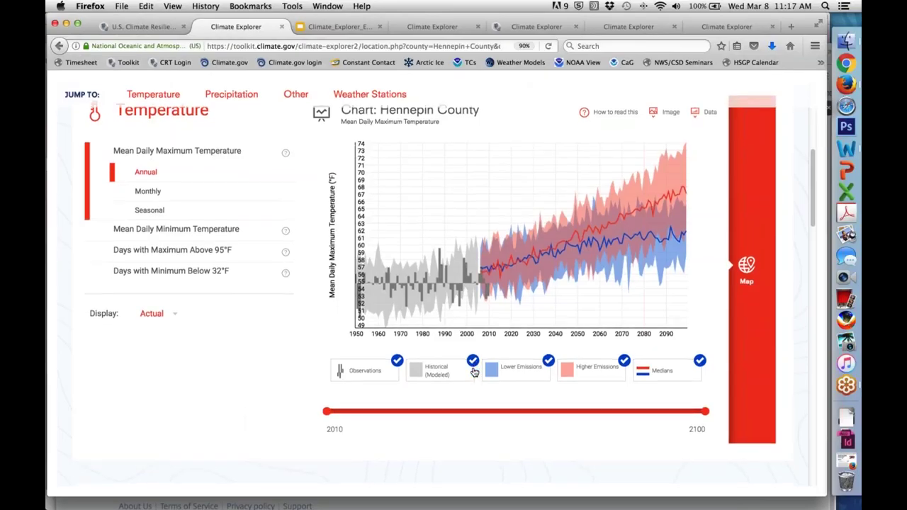
scroll(473, 373, down, 1)
scroll(425, 377, up, 3)
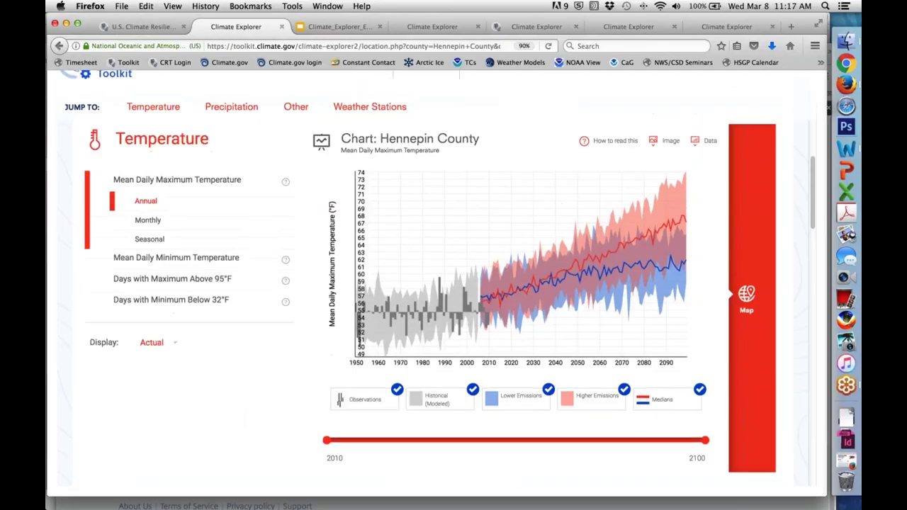